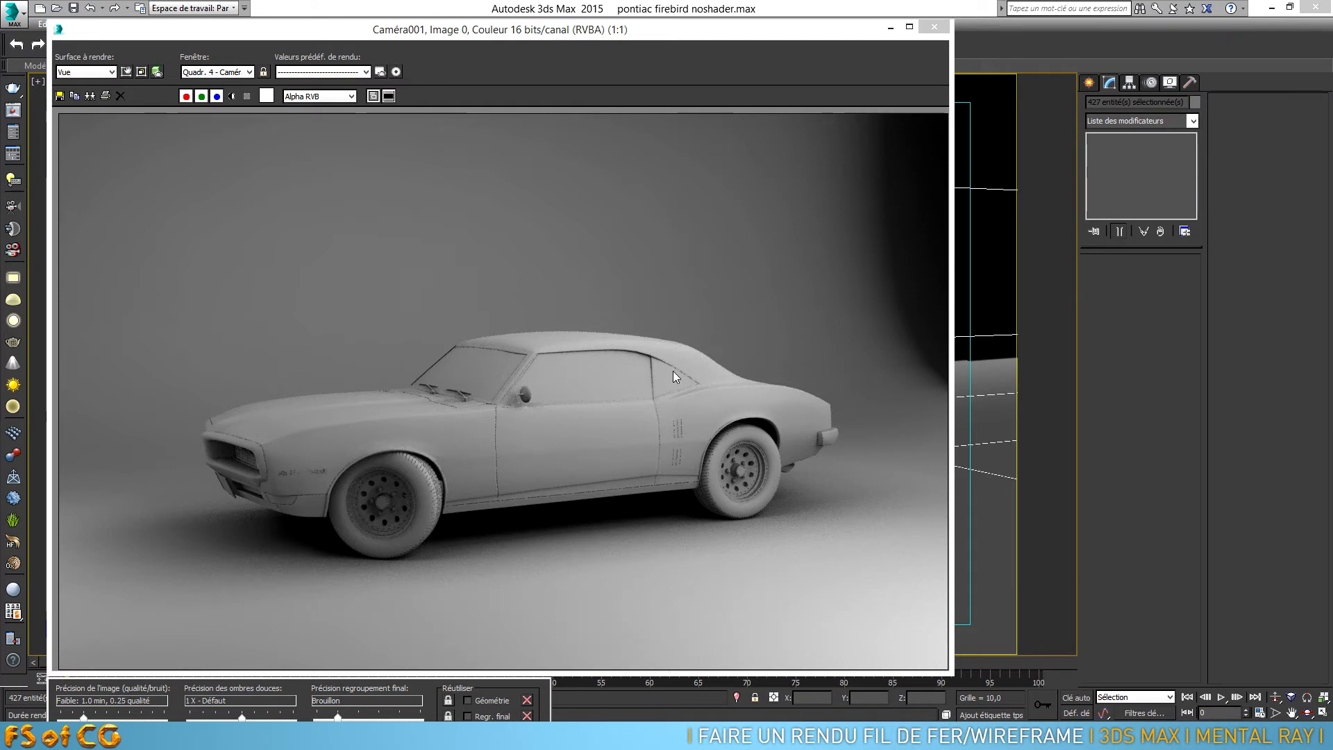
# Close the rendered frame, switch to the Perspective view and select the curved studio backdrop around the car.
pyautogui.click(933, 26)
pyautogui.press('p')
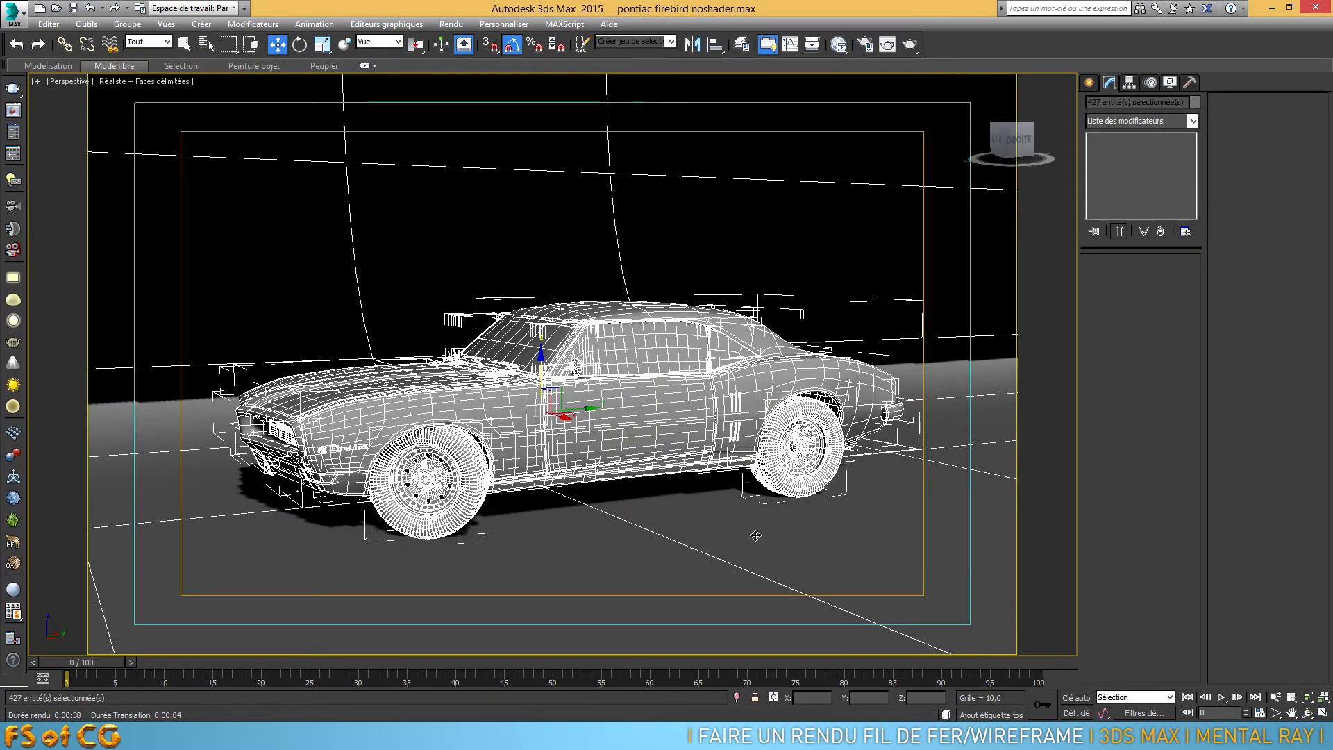
pyautogui.scroll(-10, 598, 474)
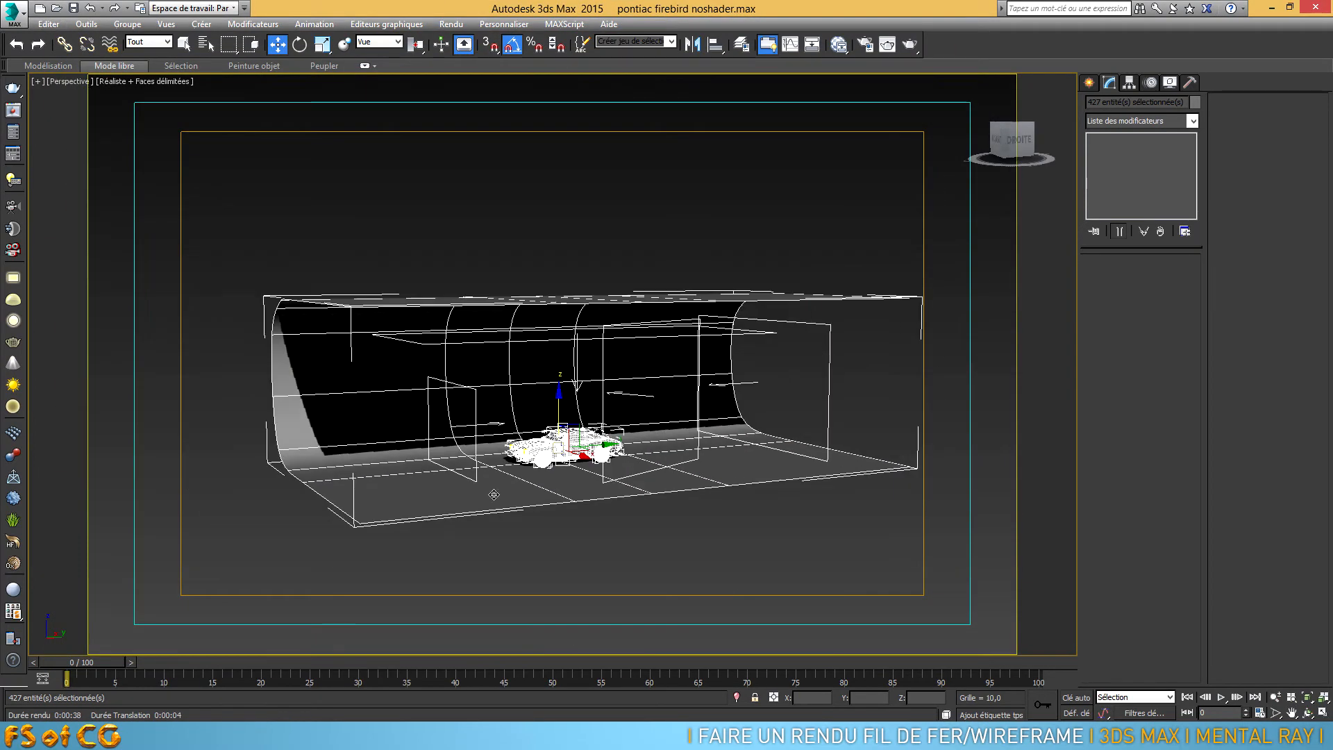
pyautogui.click(668, 583)
pyautogui.click(621, 503)
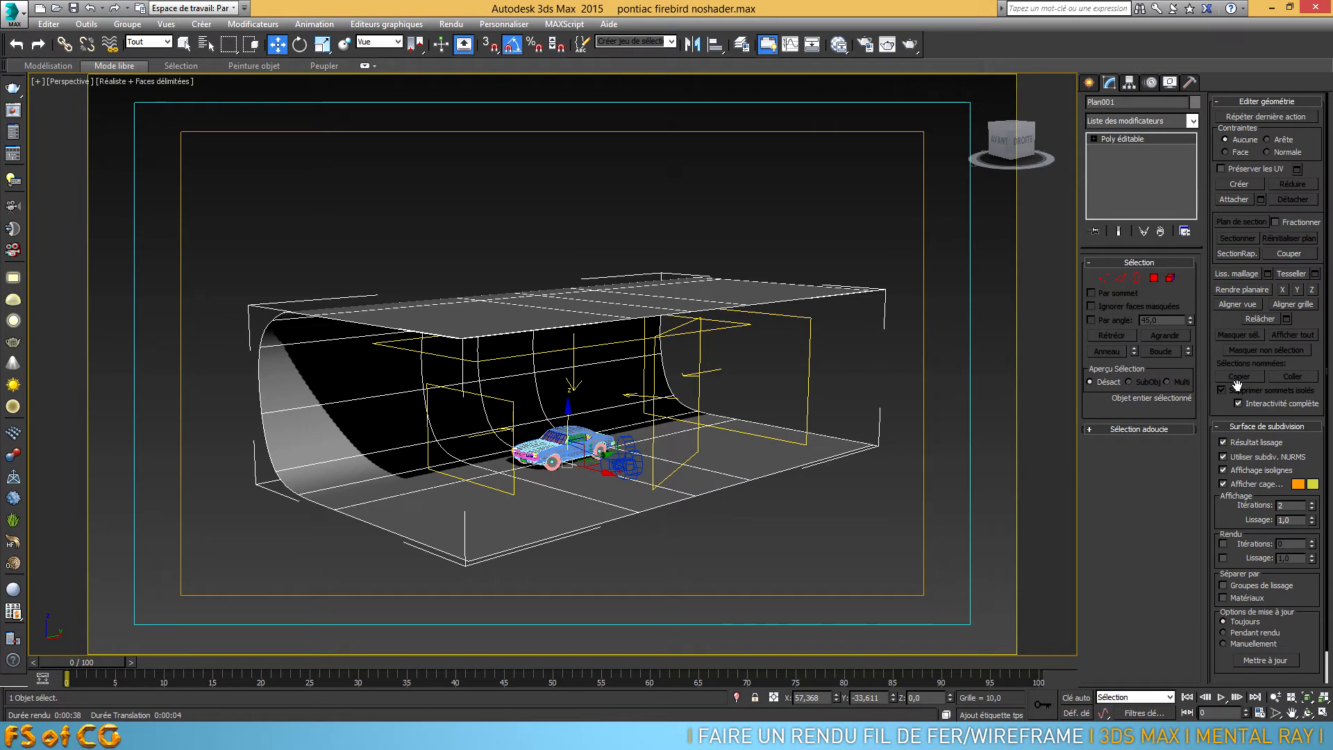
# Compare the curved backdrop with and without NURMS subdivision, finishing with subdivision enabled.
pyautogui.click(1223, 456)
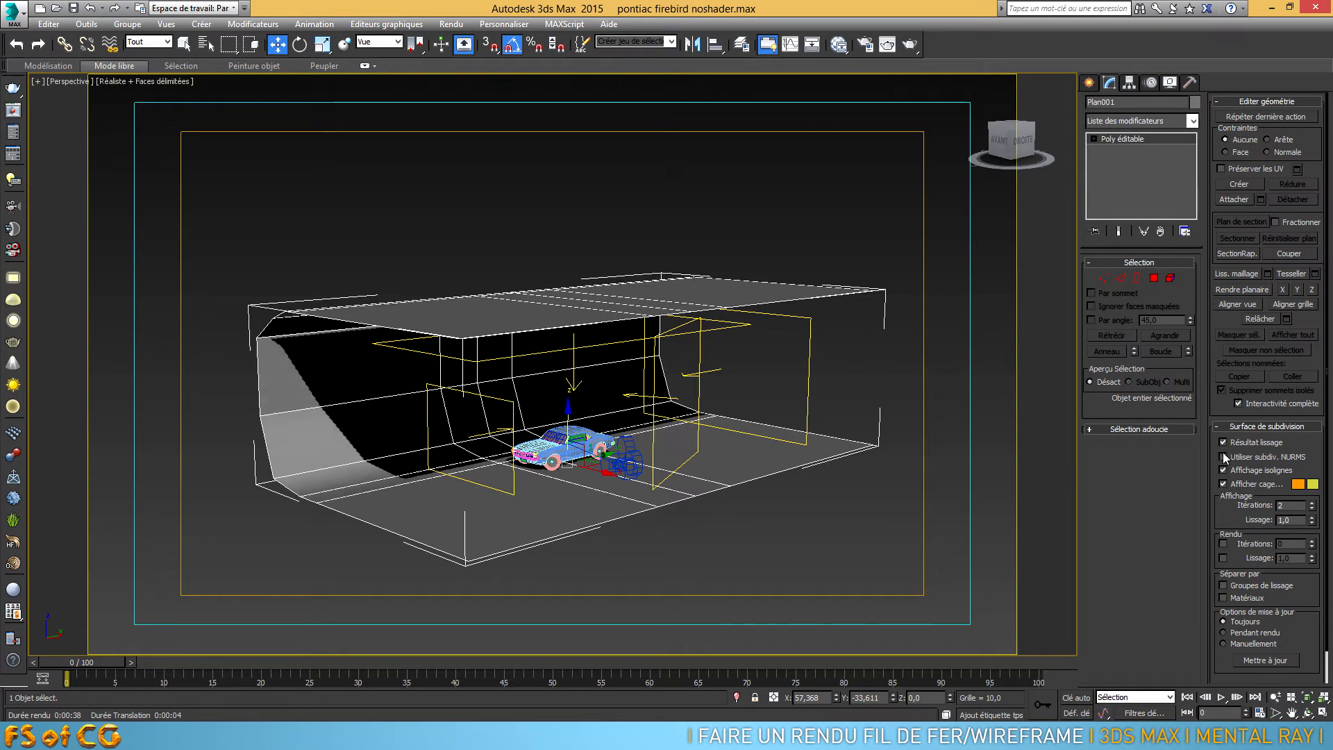
pyautogui.click(1221, 456)
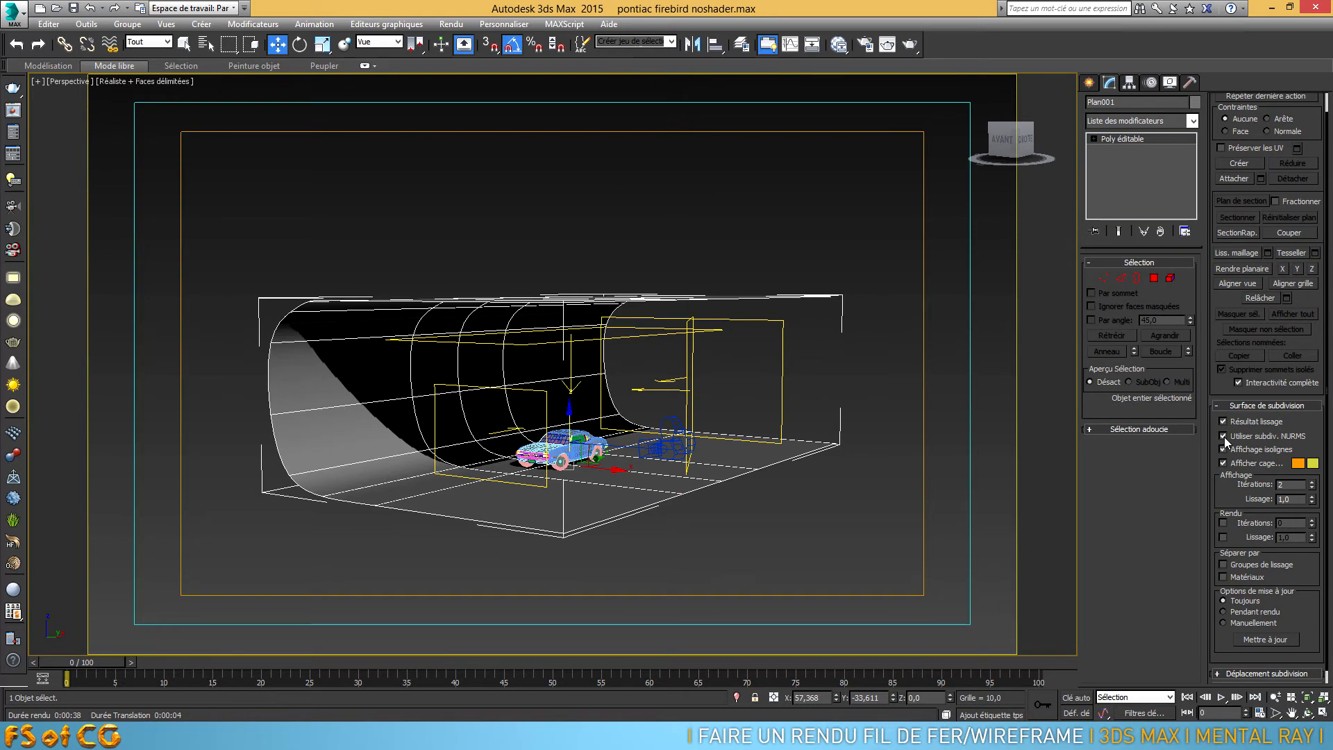
pyautogui.click(1223, 438)
pyautogui.keyDown('alt'); pyautogui.moveTo(629, 430); pyautogui.dragTo(684, 462, button='middle'); pyautogui.keyUp('alt')
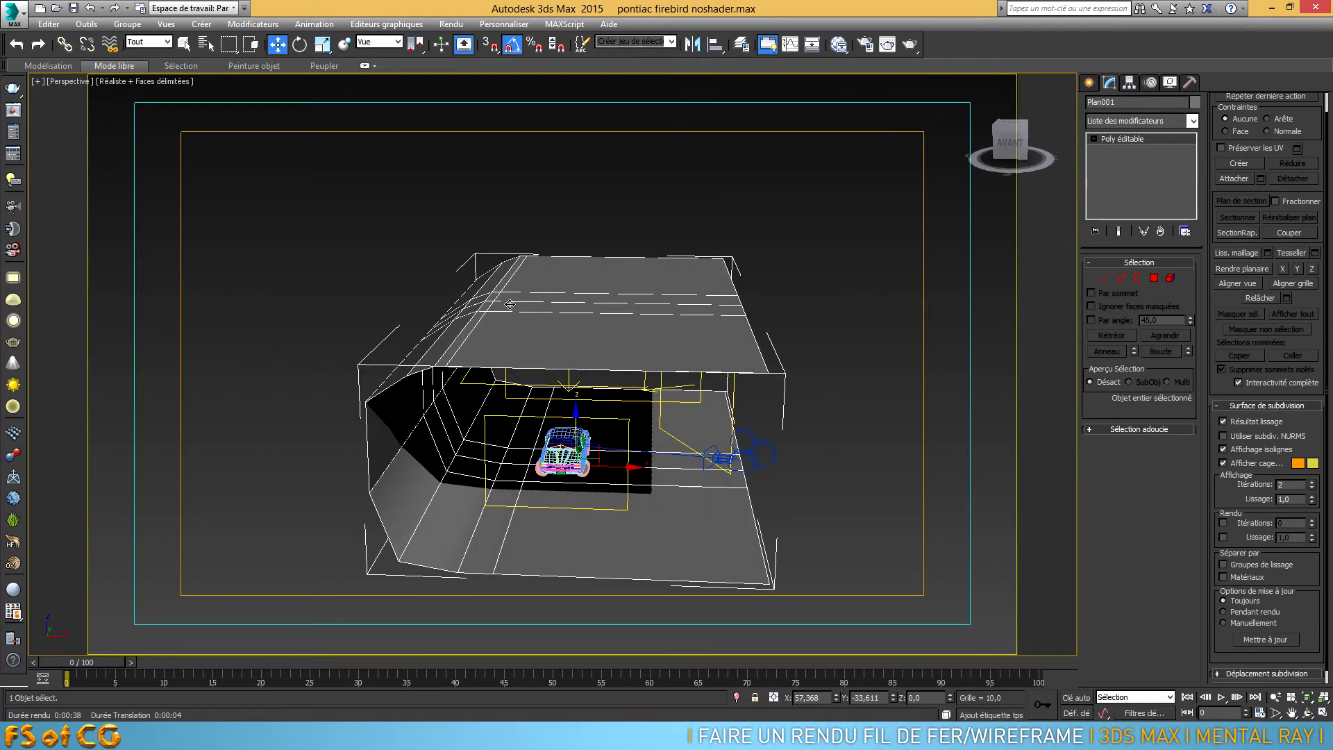
pyautogui.keyDown('alt'); pyautogui.moveTo(814, 405); pyautogui.dragTo(867, 518, button='middle'); pyautogui.keyUp('alt')
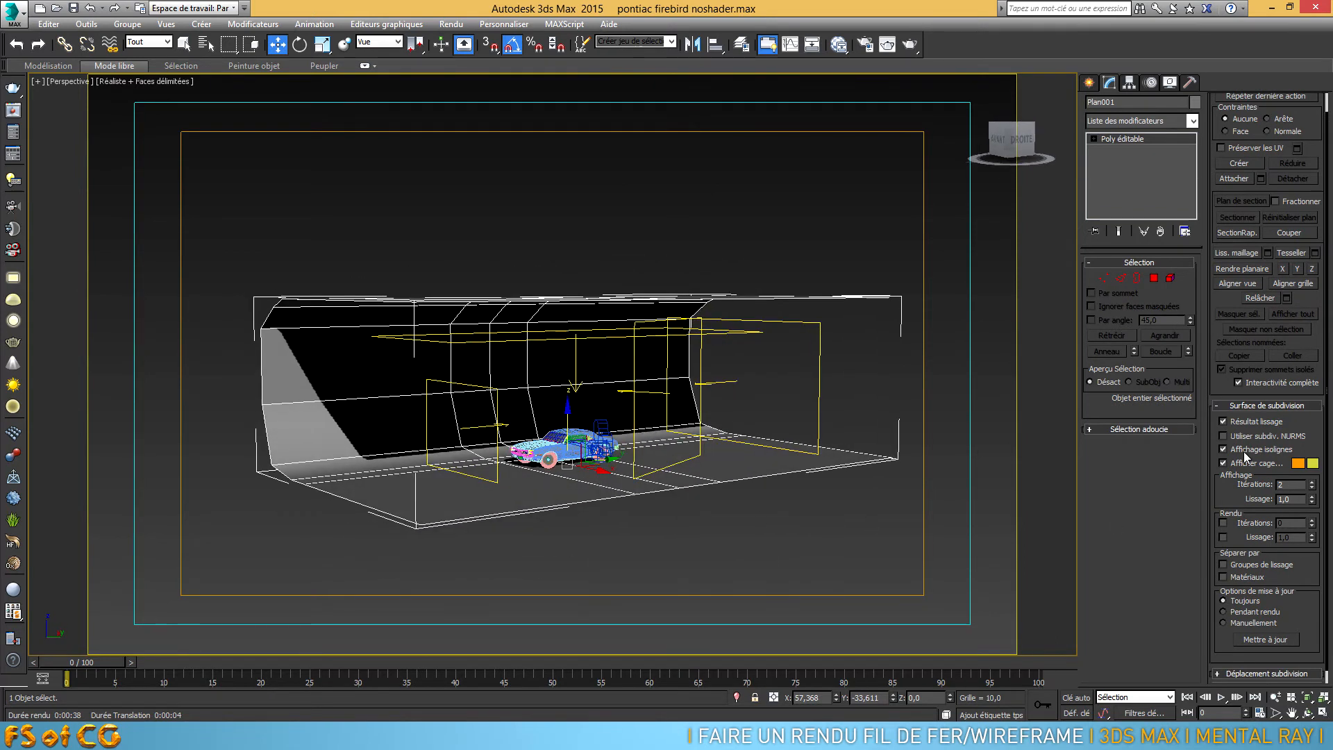
pyautogui.click(1223, 436)
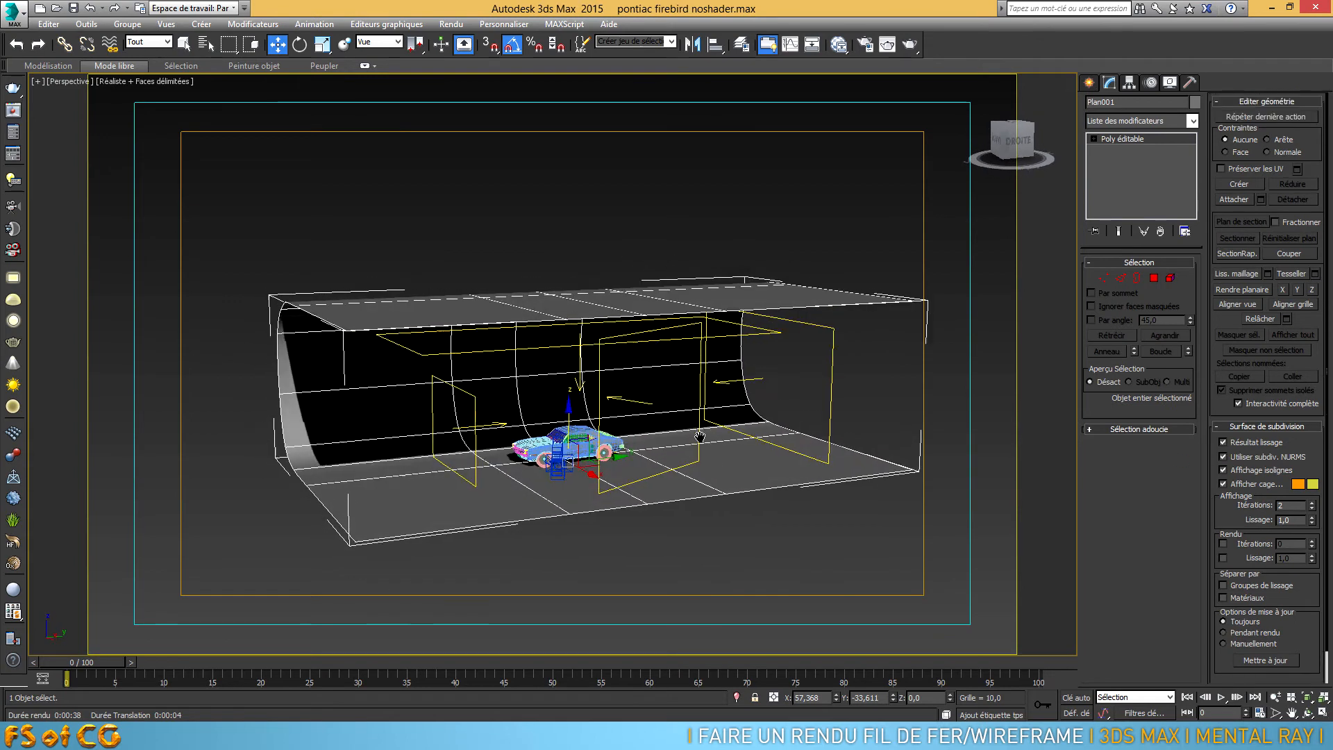
# Choose Kelvin Temperature Color as the custom colour source of sky portal mr002, then inspect the overhead portal's colour source.
pyautogui.scroll(3, 702, 441)
pyautogui.keyDown('alt'); pyautogui.moveTo(617, 407); pyautogui.dragTo(794, 318, button='middle'); pyautogui.keyUp('alt')
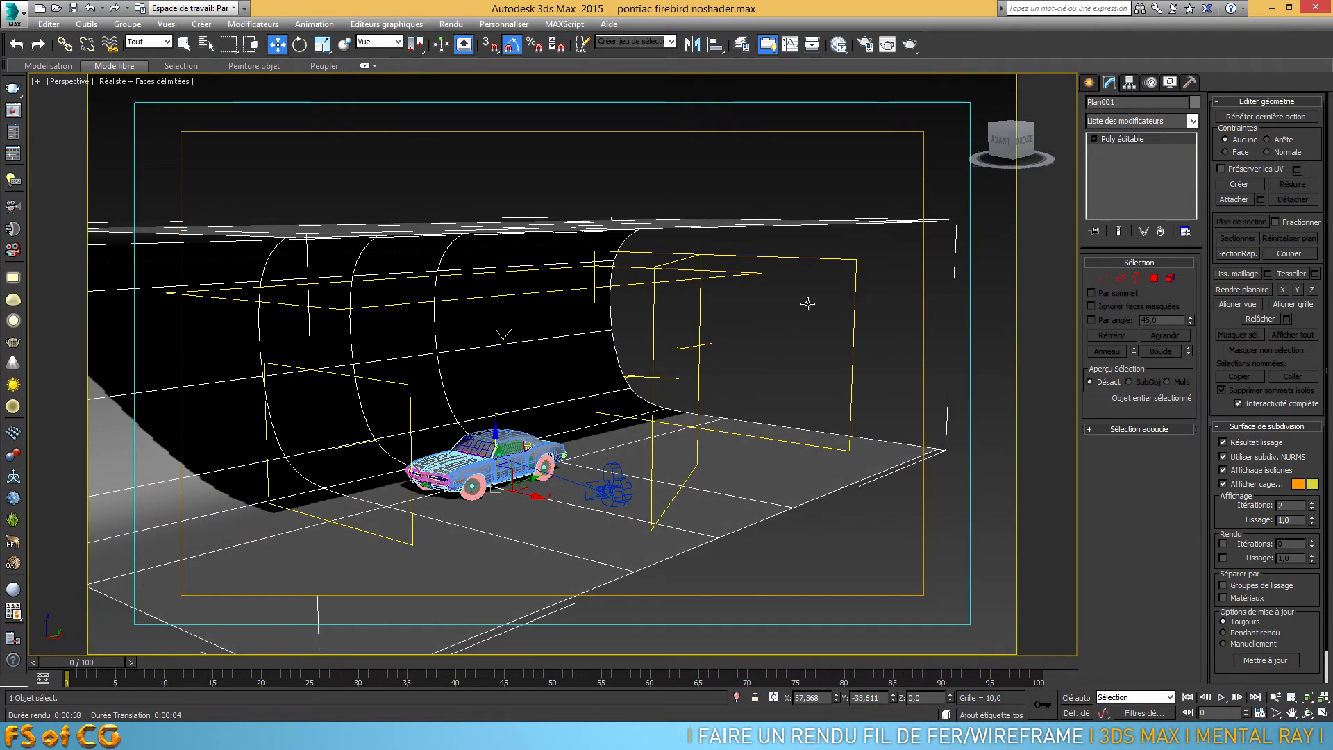
pyautogui.click(820, 258)
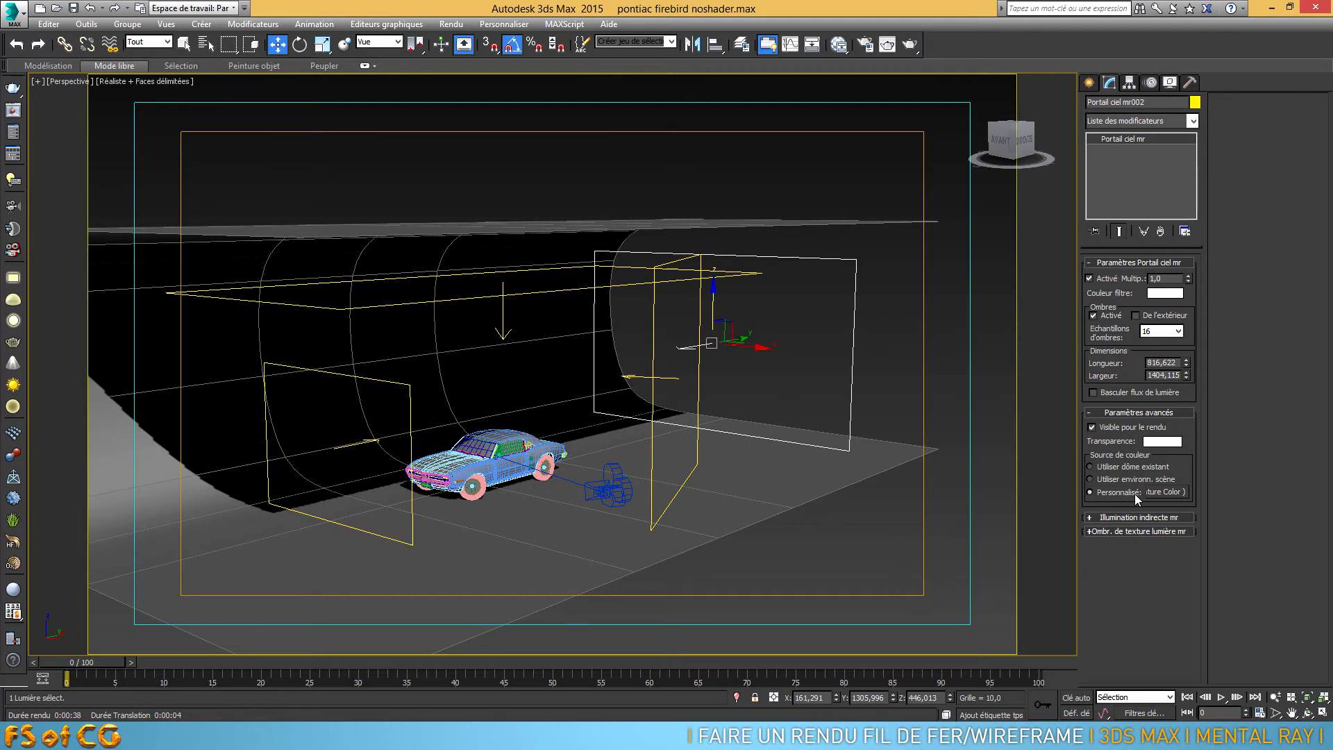
pyautogui.click(1166, 492)
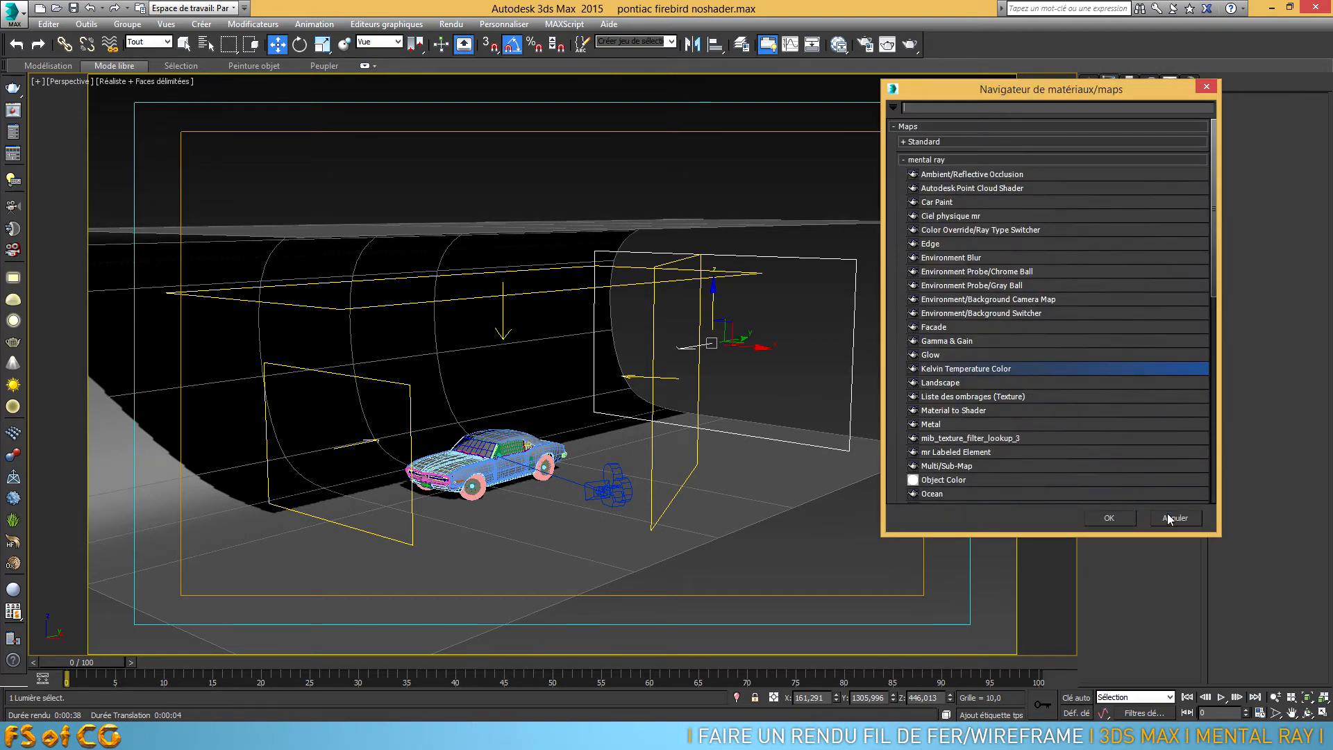
pyautogui.click(1108, 518)
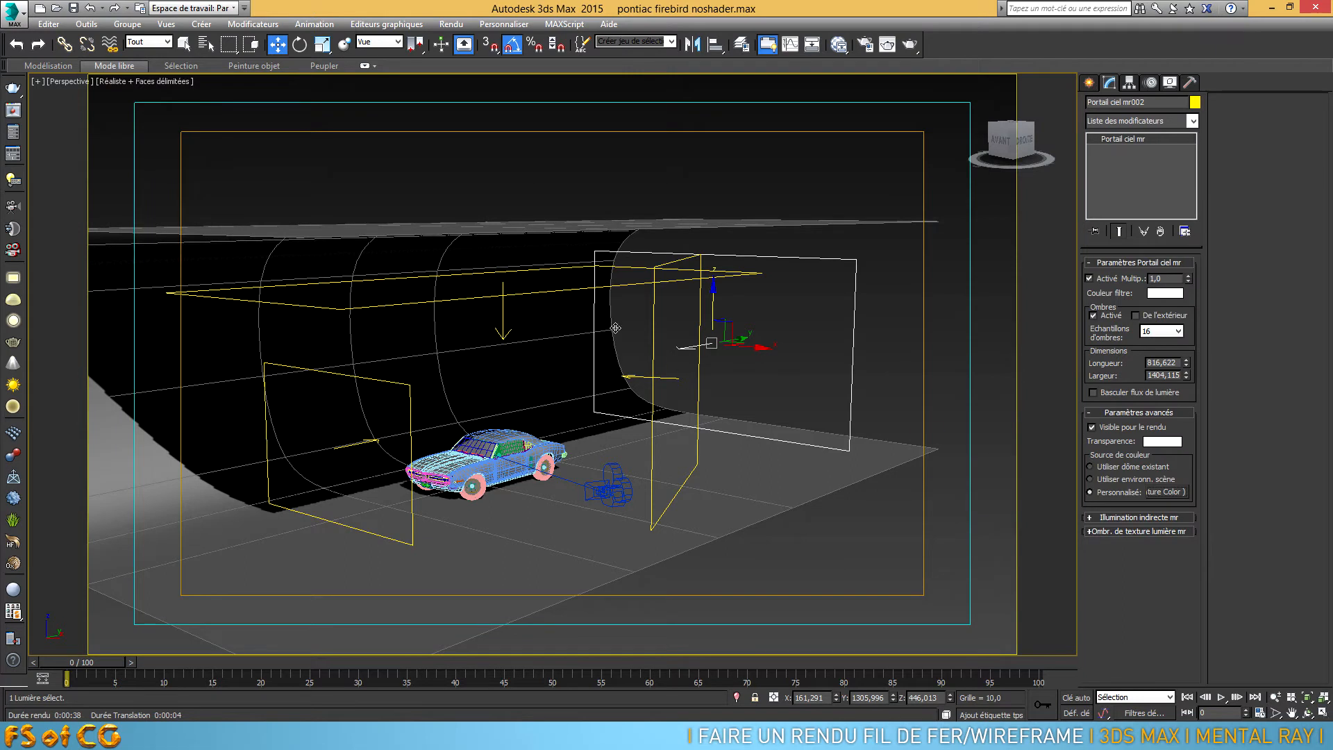
pyautogui.click(639, 283)
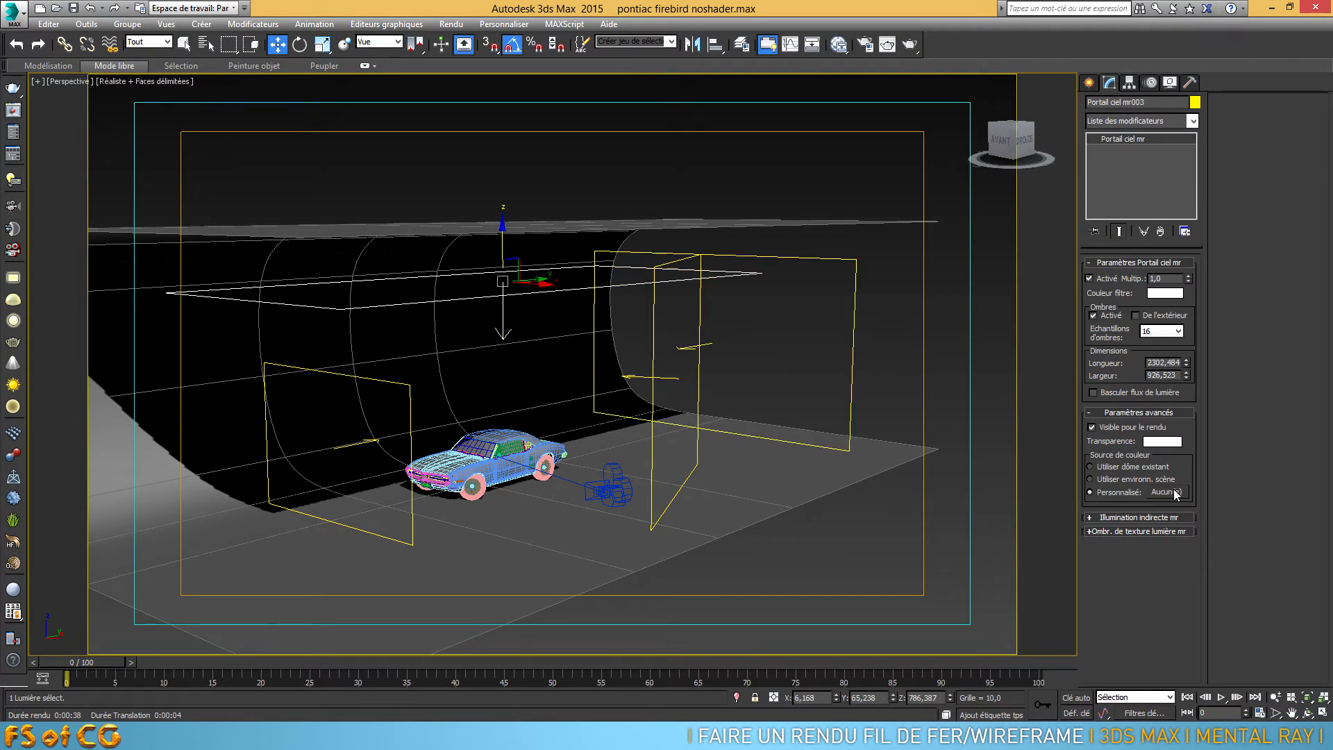
# Bring the Kelvin Temperature Color map of sky portal mr002 into the material editor graph as a node.
pyautogui.click(851, 345)
pyautogui.press('m')
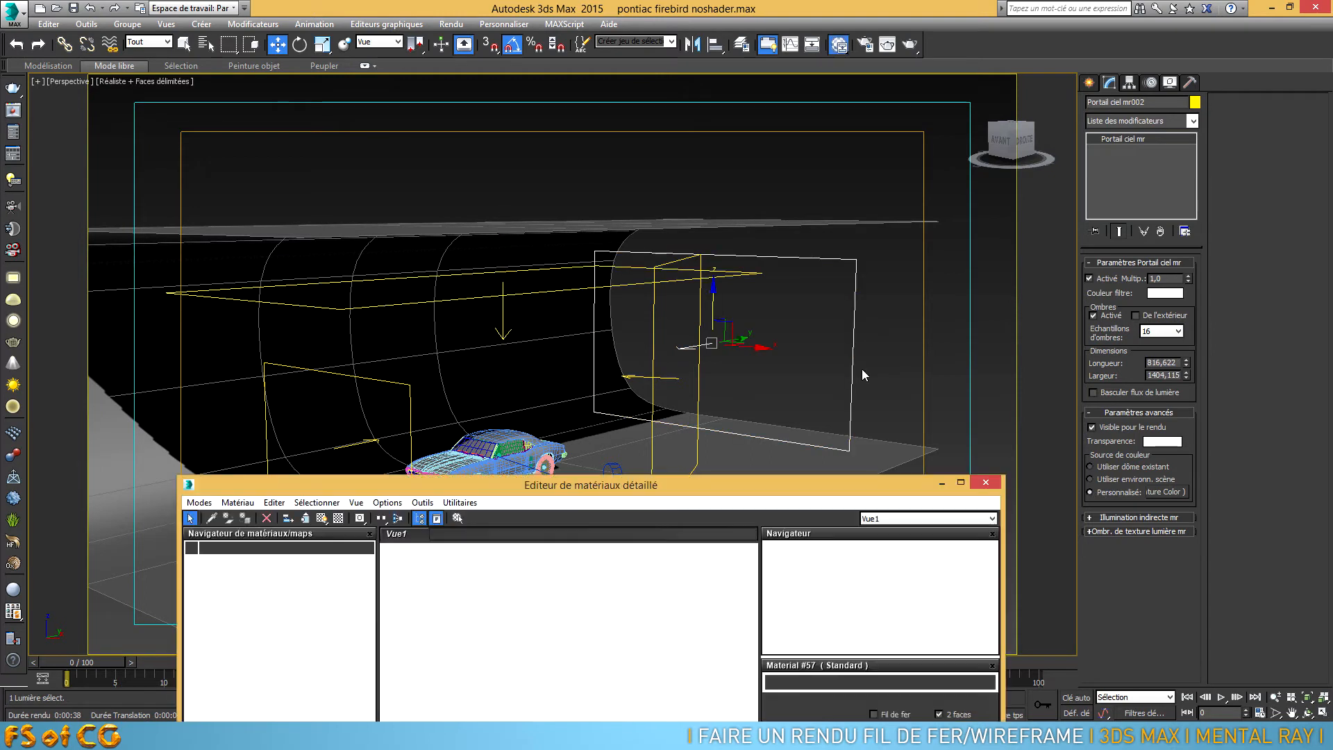
pyautogui.moveTo(808, 484); pyautogui.dragTo(745, 170)
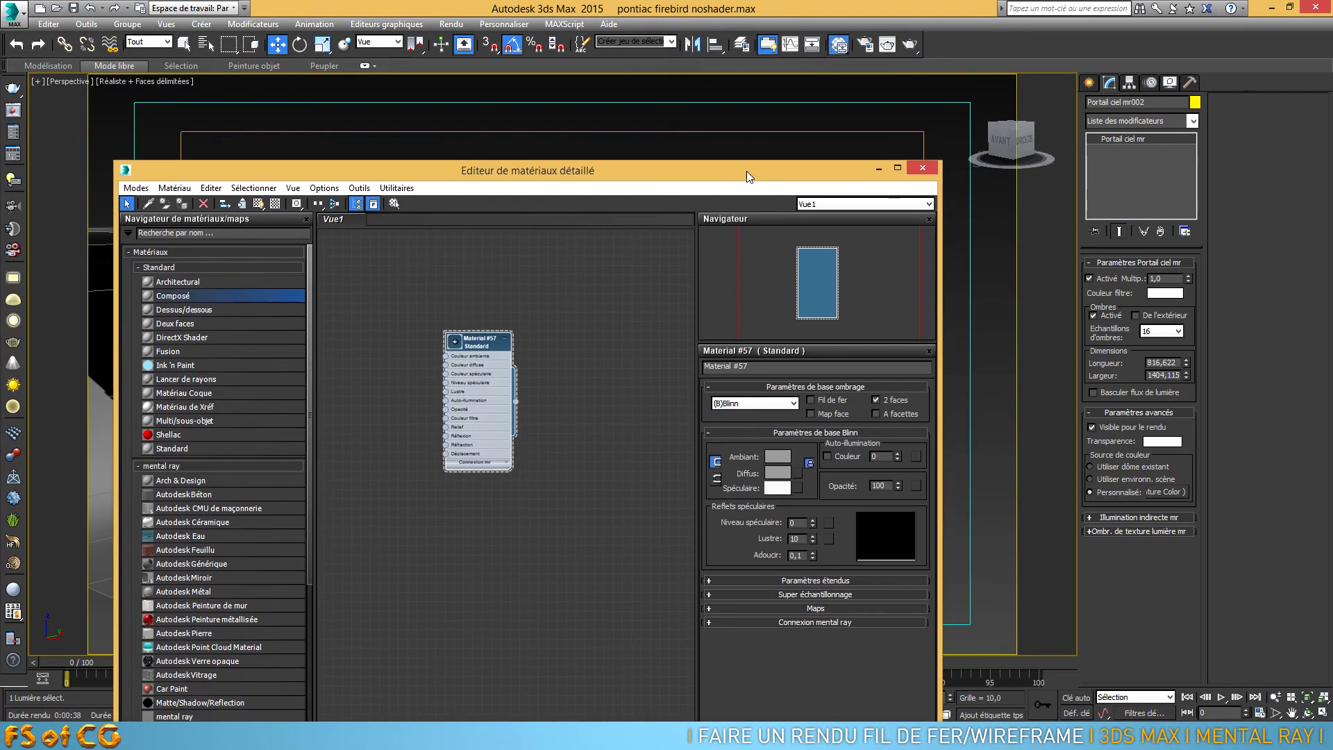
pyautogui.click(1176, 492)
pyautogui.moveTo(1176, 492); pyautogui.dragTo(627, 330)
pyautogui.click(498, 518)
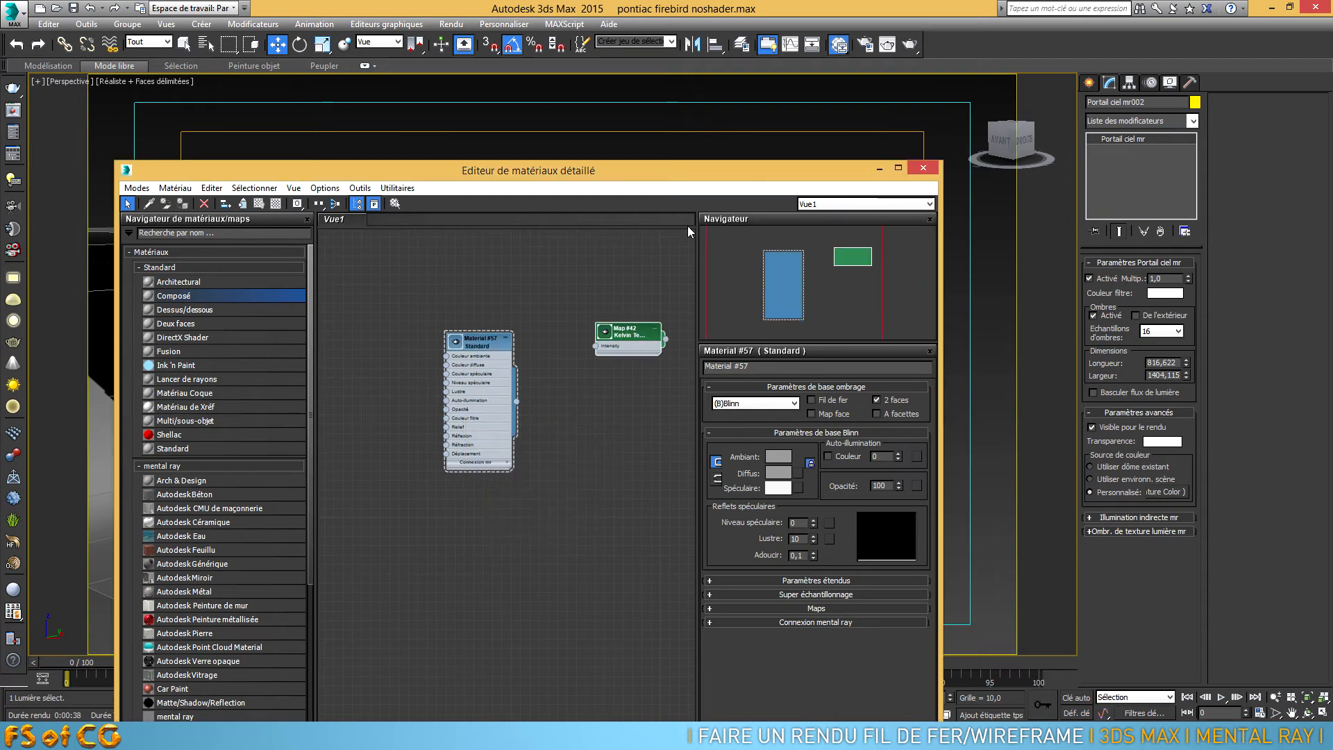
# Assign the Kelvin Temperature Color map to the custom colour source of the overhead sky portal.
pyautogui.moveTo(714, 167); pyautogui.dragTo(692, 476)
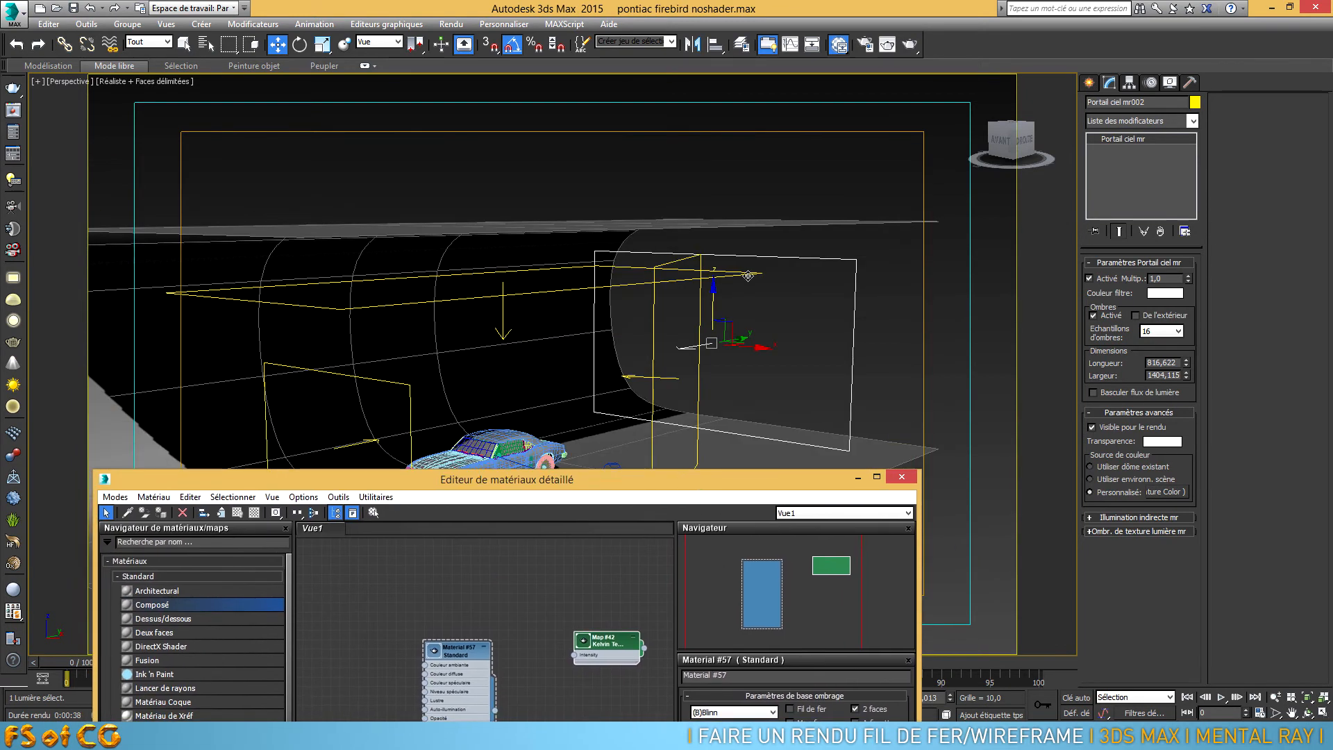
pyautogui.click(747, 272)
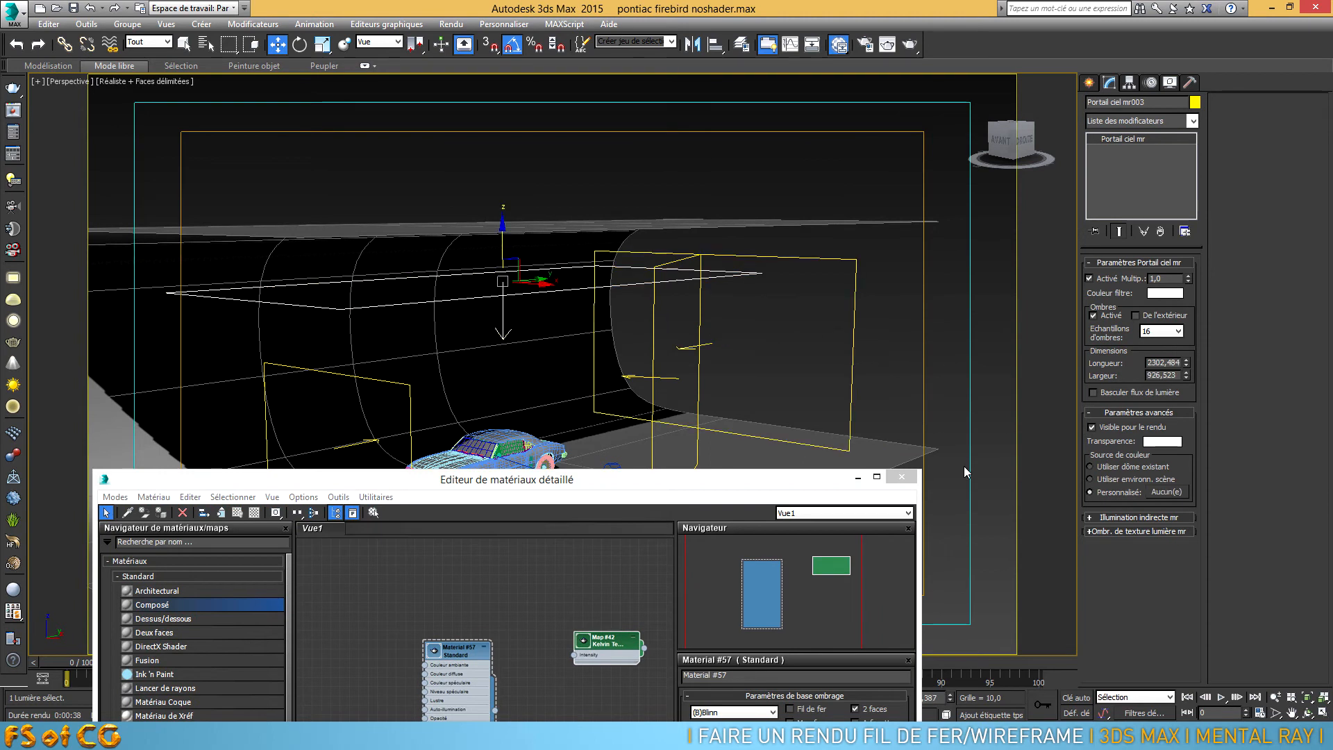
pyautogui.moveTo(646, 654); pyautogui.dragTo(1169, 489)
pyautogui.click(635, 403)
# Assign the Kelvin Temperature Color map as an instance to the custom colour sources of sky portals mr004 and mr001.
pyautogui.click(698, 369)
pyautogui.moveTo(644, 648); pyautogui.dragTo(1169, 491)
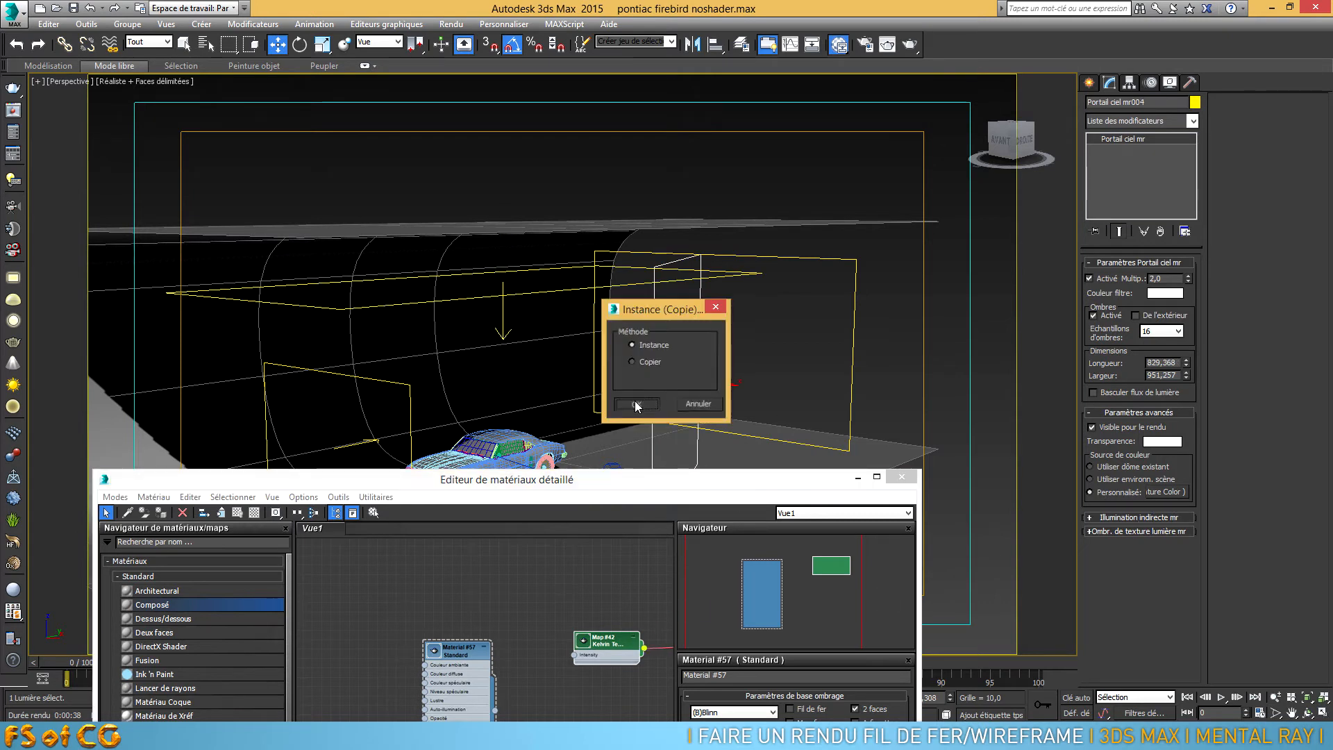
pyautogui.click(636, 403)
pyautogui.click(393, 380)
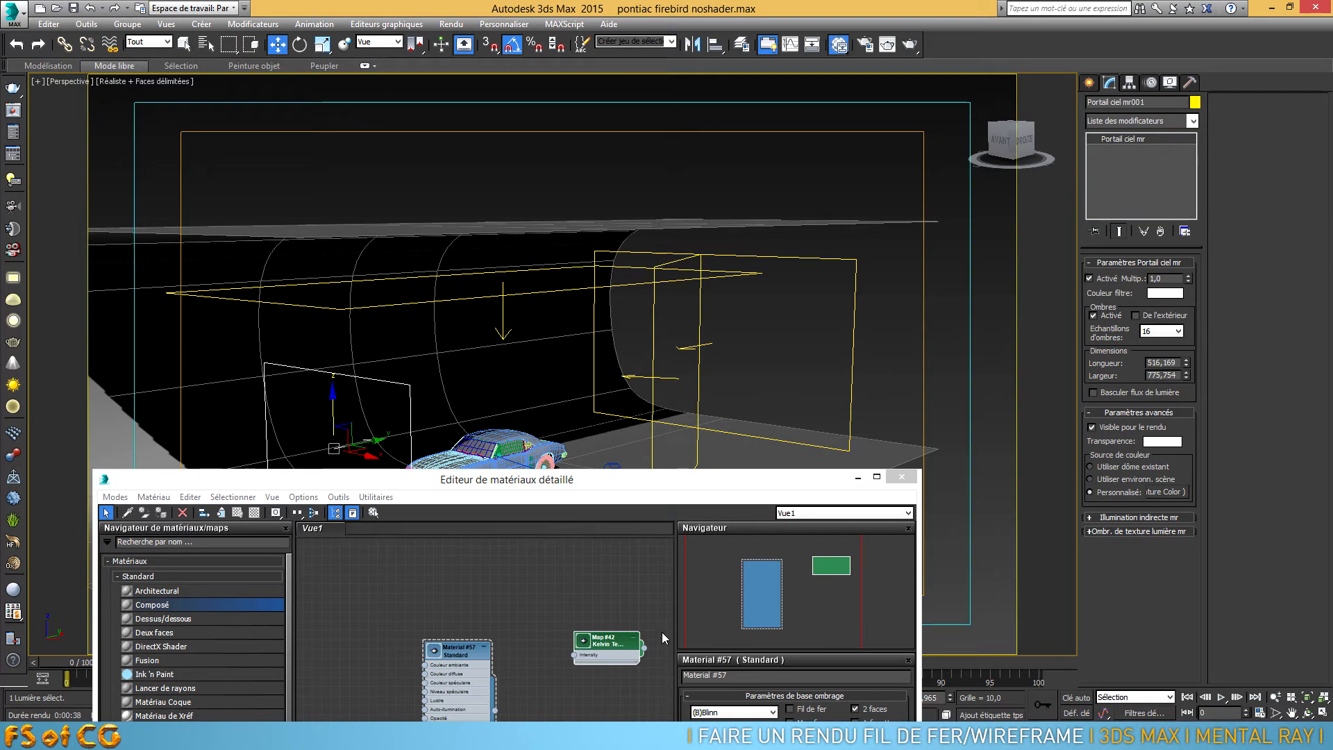
pyautogui.moveTo(644, 647); pyautogui.dragTo(1170, 492)
pyautogui.click(631, 404)
# Close the material editor, return to the Caméra001 view and review the last rendered frame of the car.
pyautogui.moveTo(653, 471); pyautogui.dragTo(665, 71)
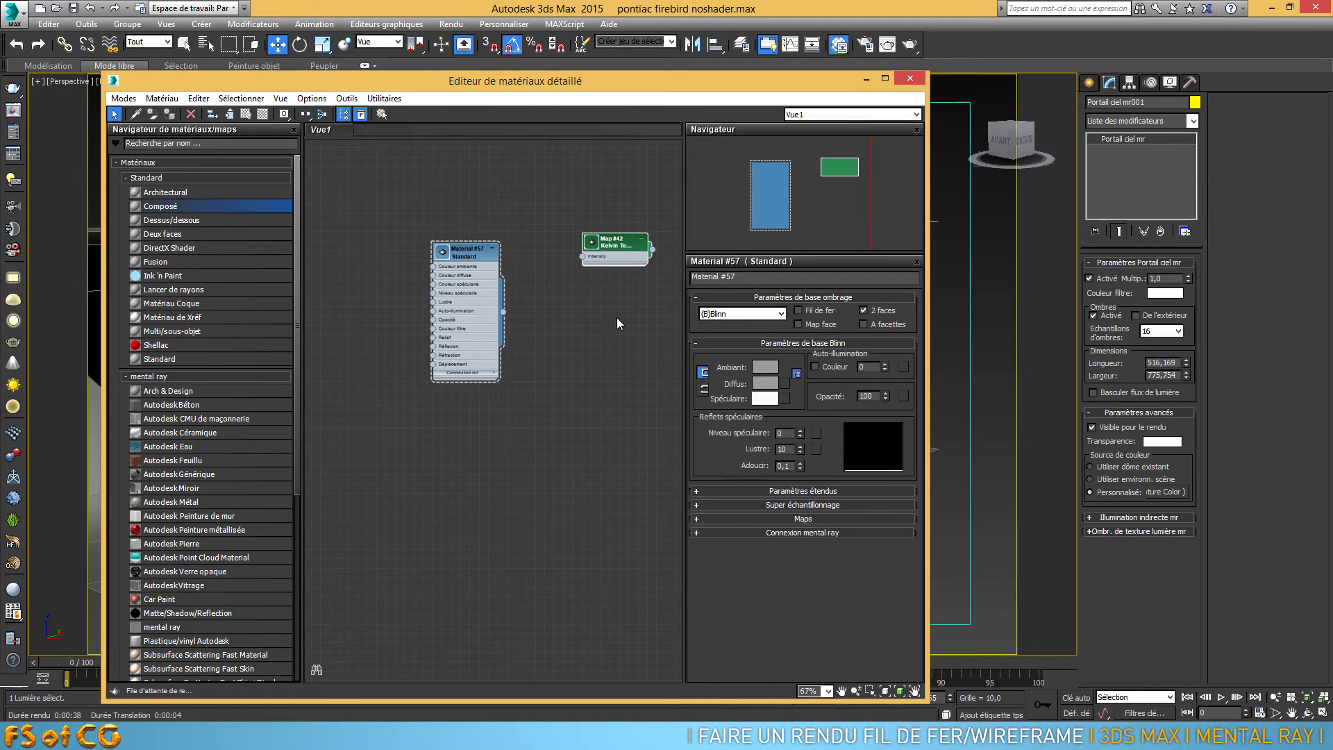
pyautogui.click(910, 78)
pyautogui.press('c')
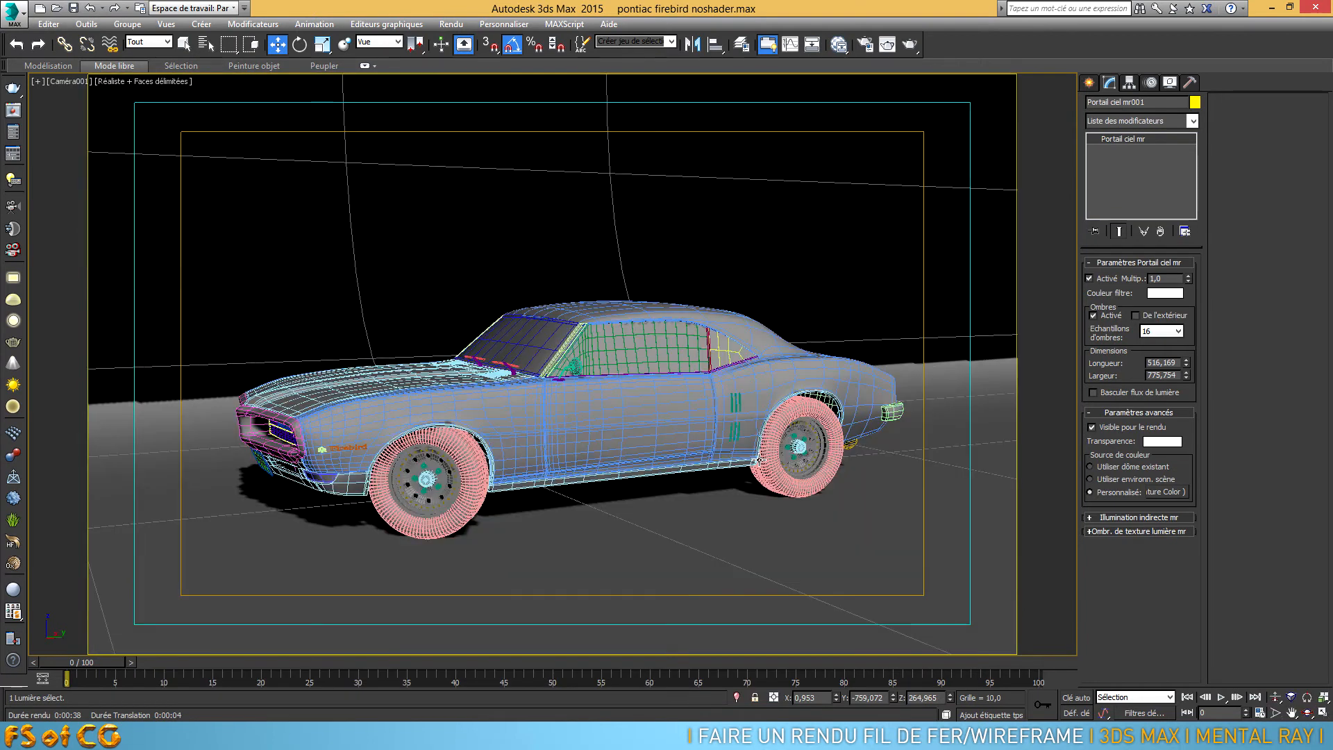
pyautogui.click(888, 44)
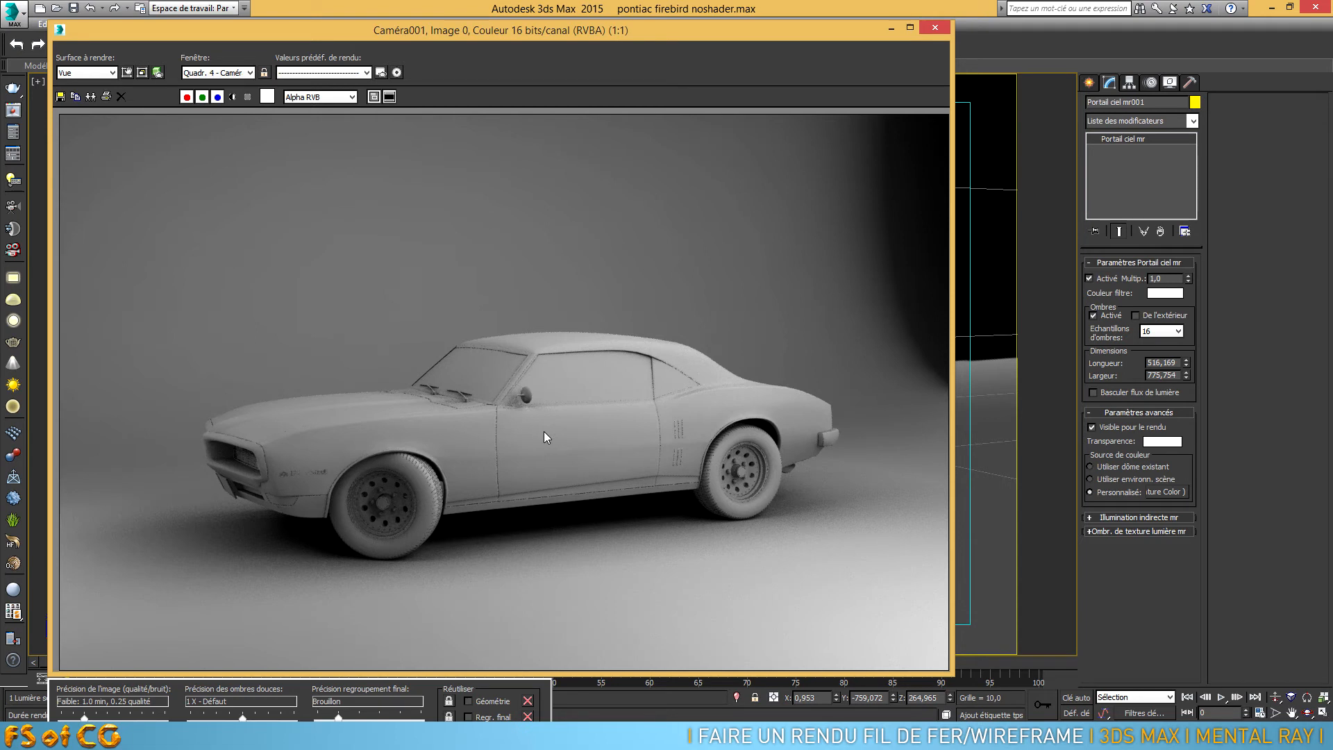
pyautogui.click(927, 30)
# Turn on the wireframe option (Fil de fer) for Standard Material #57, keeping 2 faces enabled, and close the material editor.
pyautogui.click(839, 45)
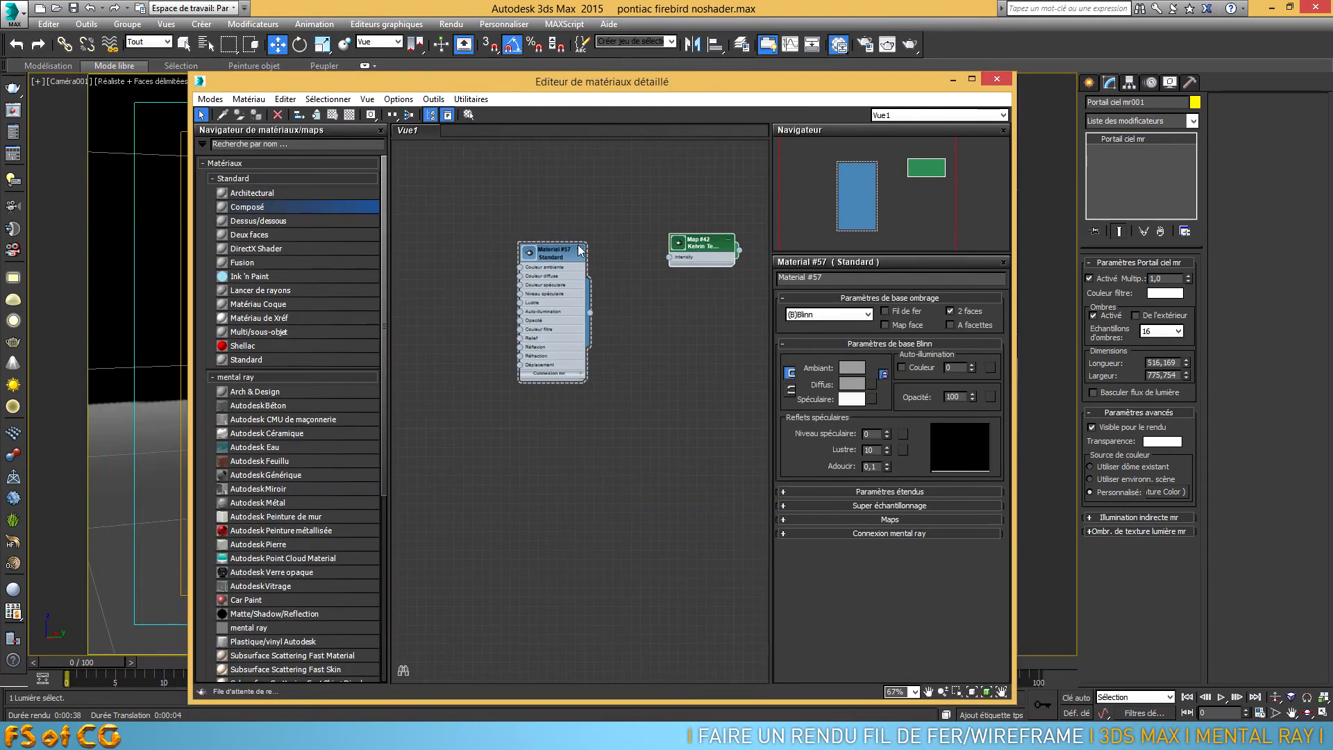
pyautogui.moveTo(561, 248)
pyautogui.mouseDown()
pyautogui.moveTo(577, 258)
pyautogui.moveTo(551, 257)
pyautogui.mouseUp()
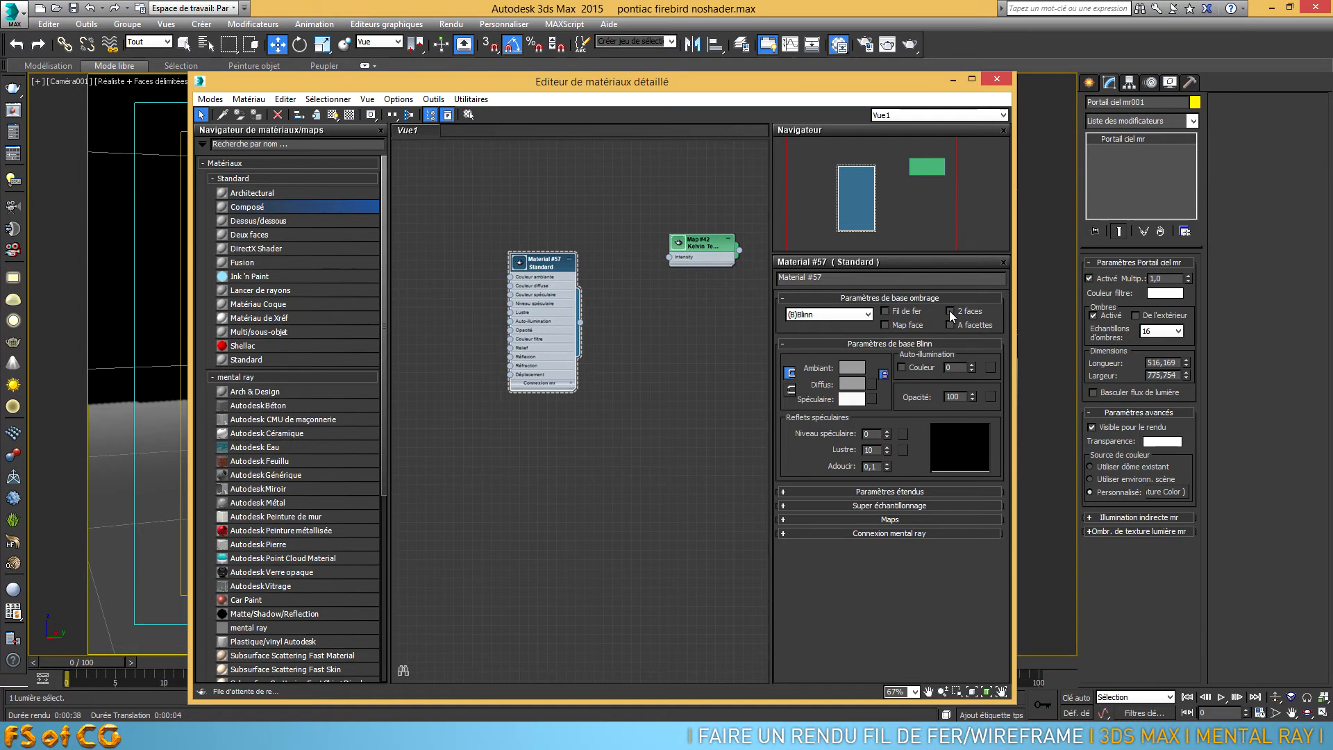
pyautogui.click(952, 79)
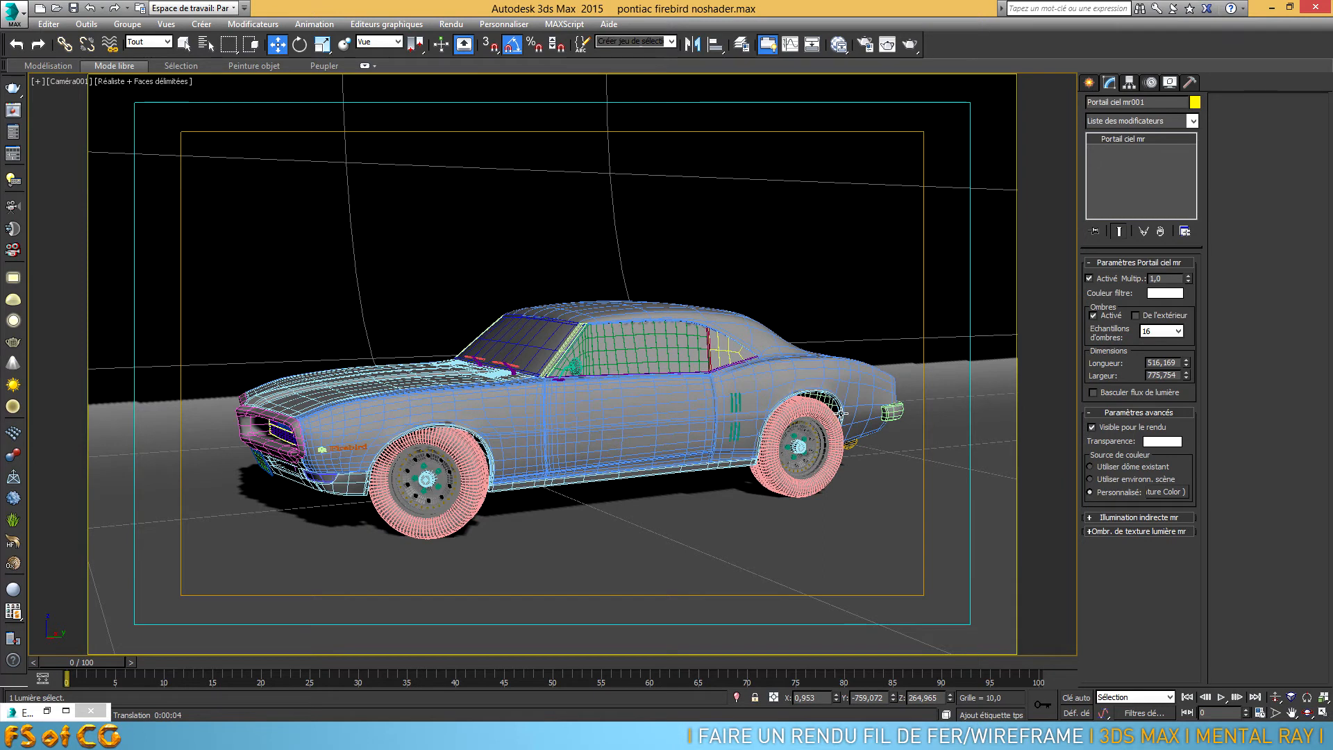
pyautogui.click(61, 705)
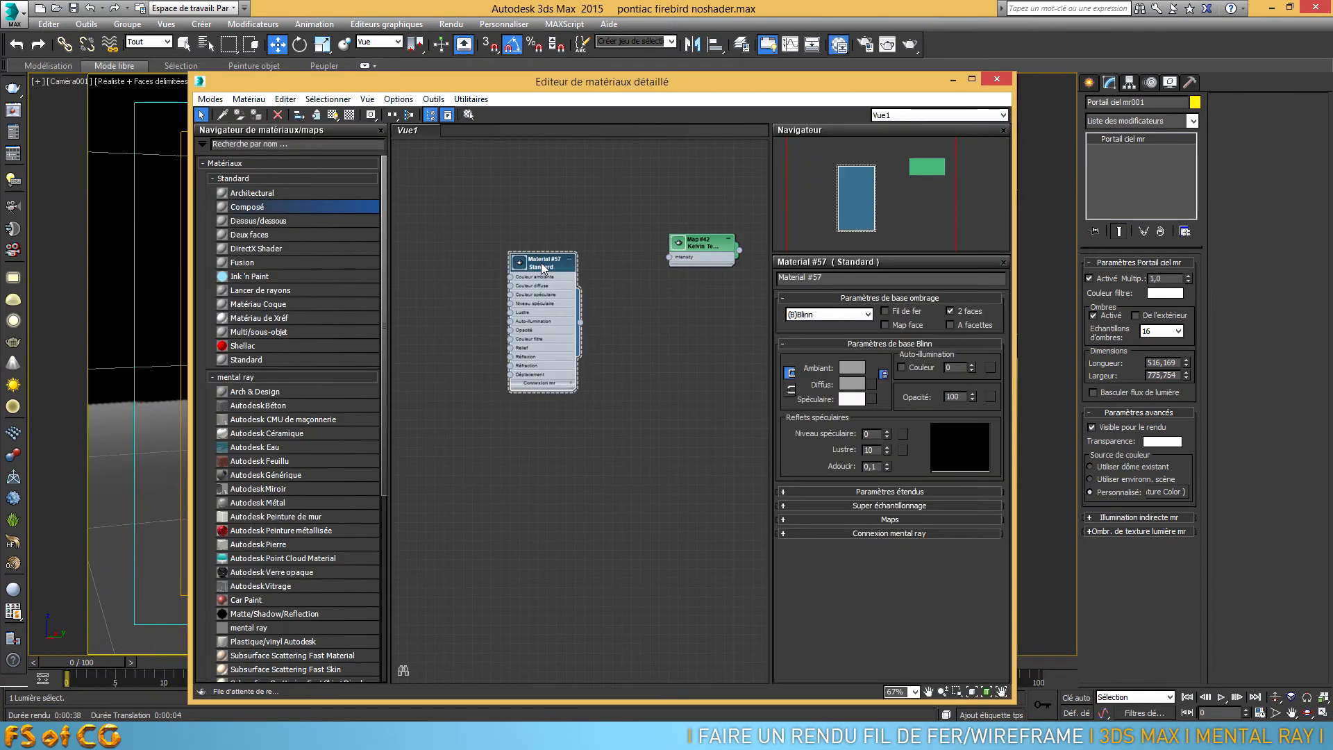
pyautogui.moveTo(541, 269); pyautogui.dragTo(514, 250)
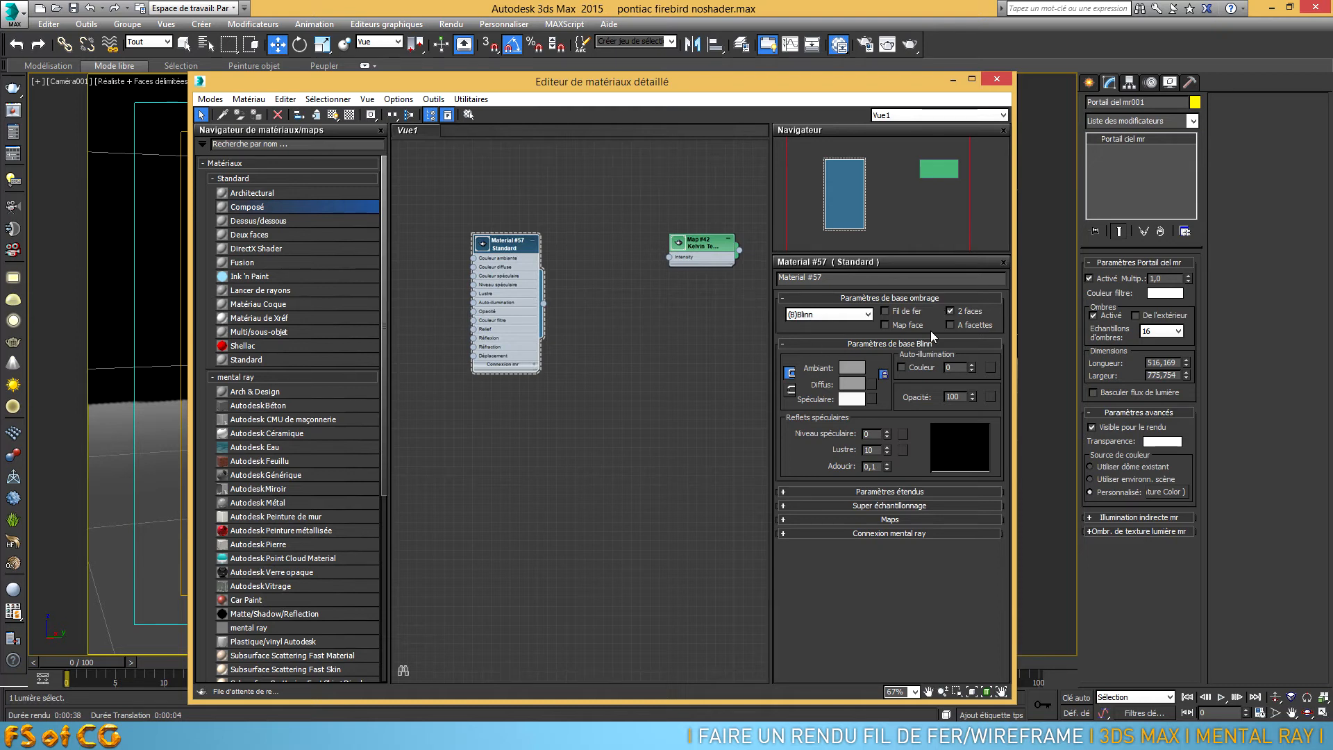
pyautogui.click(885, 311)
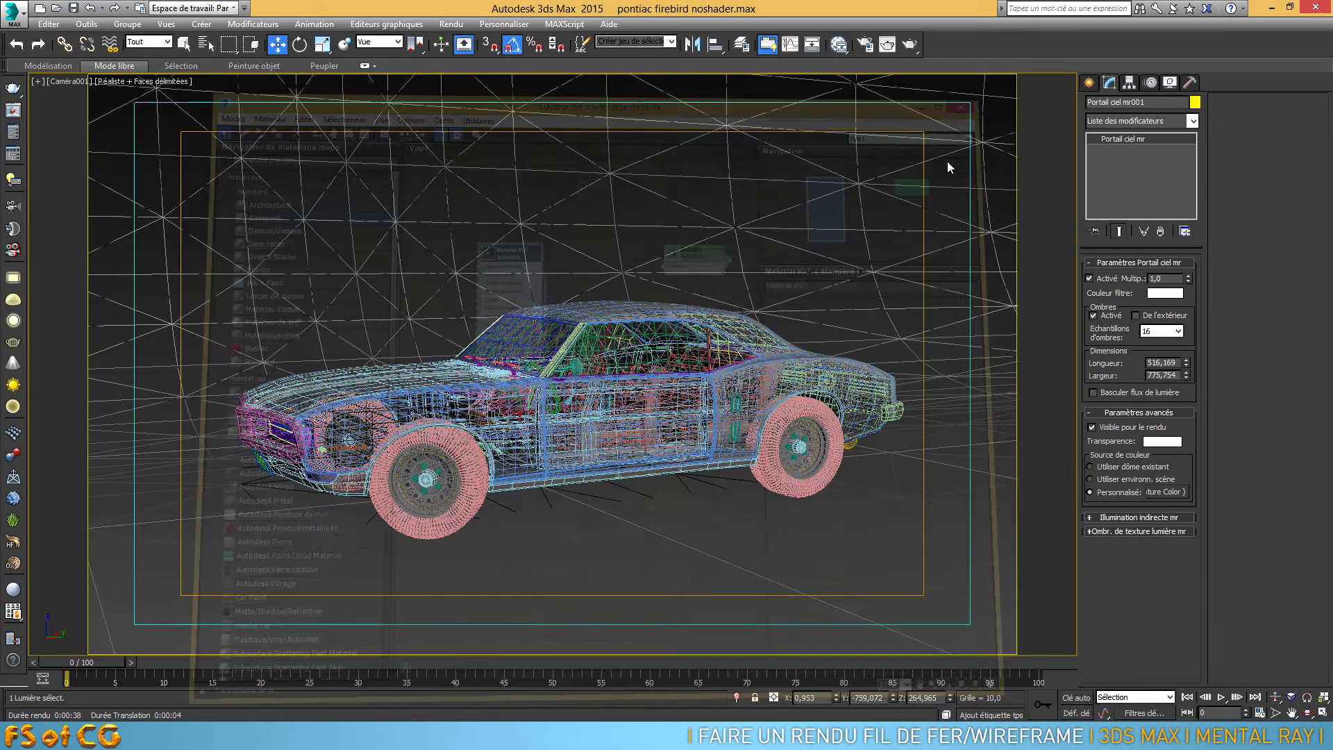
pyautogui.click(997, 79)
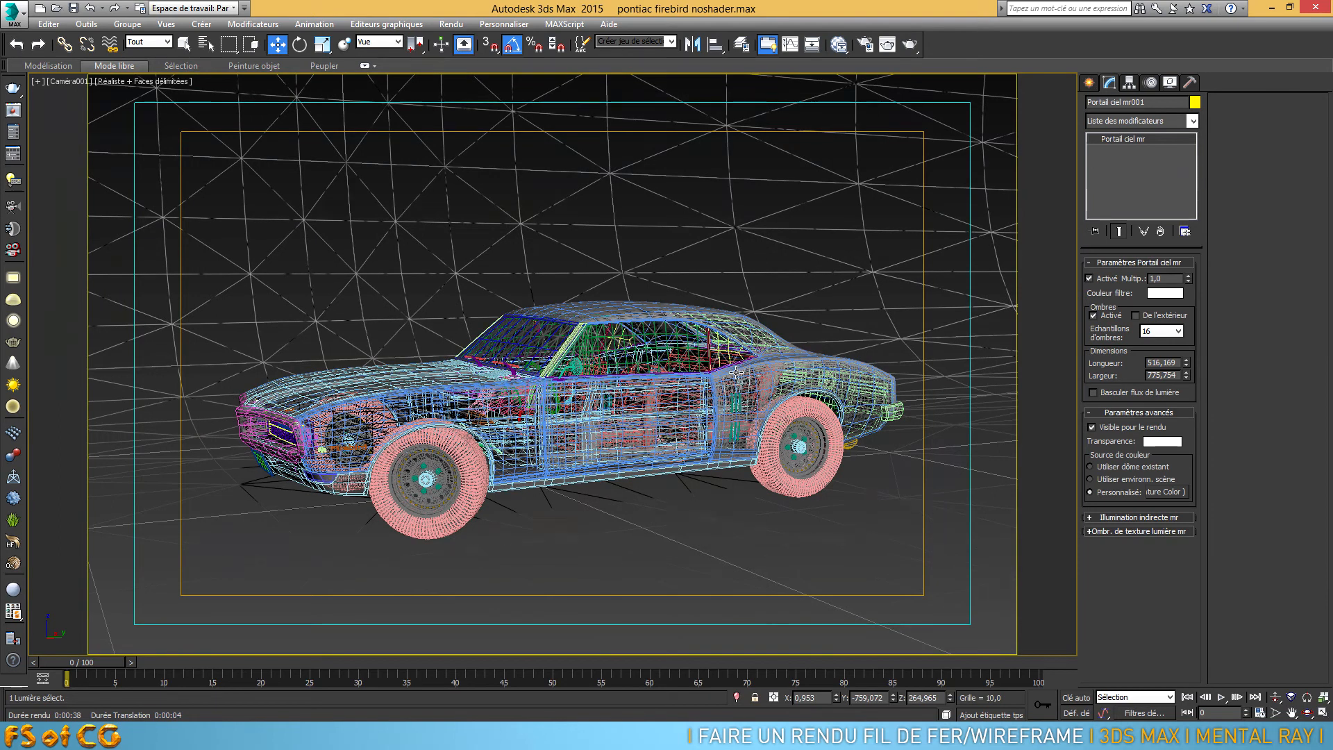
# Run a test render of the wireframe car through Caméra001, then cancel it and close the render window.
pyautogui.click(910, 42)
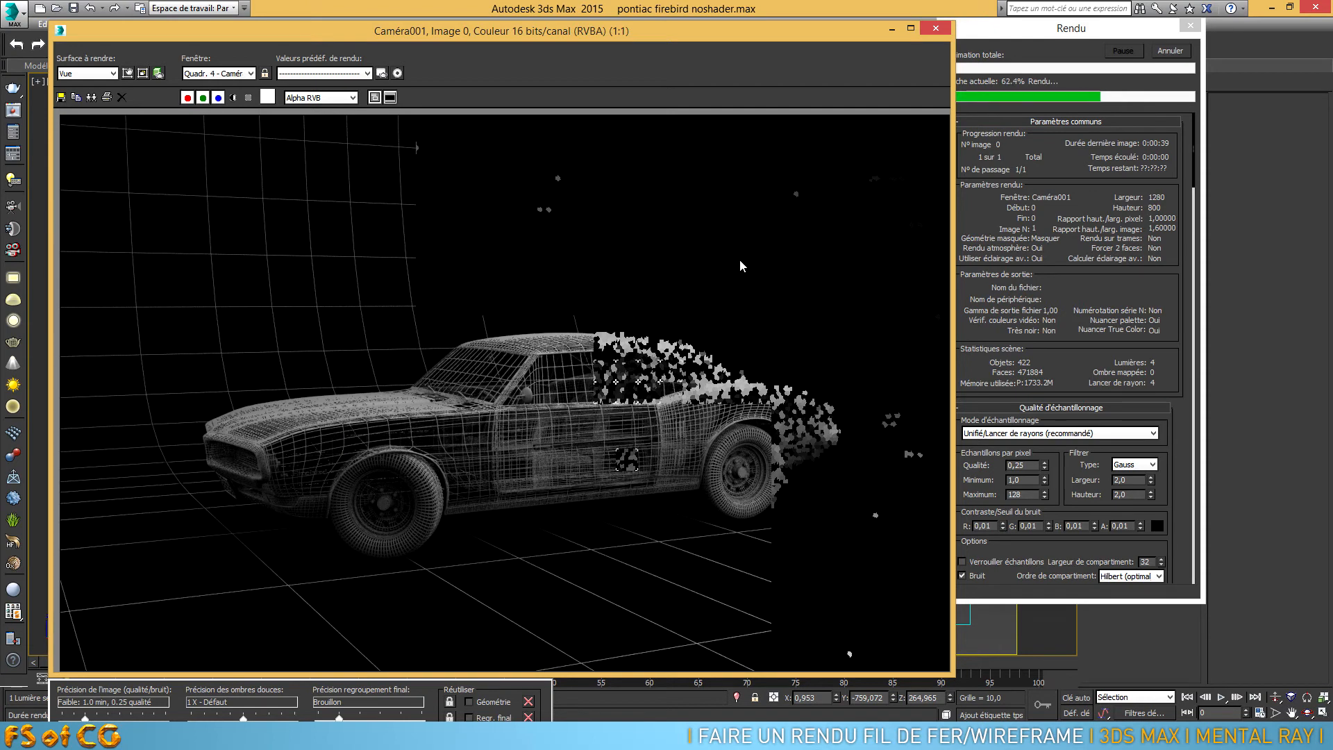
pyautogui.click(1173, 52)
pyautogui.click(1180, 53)
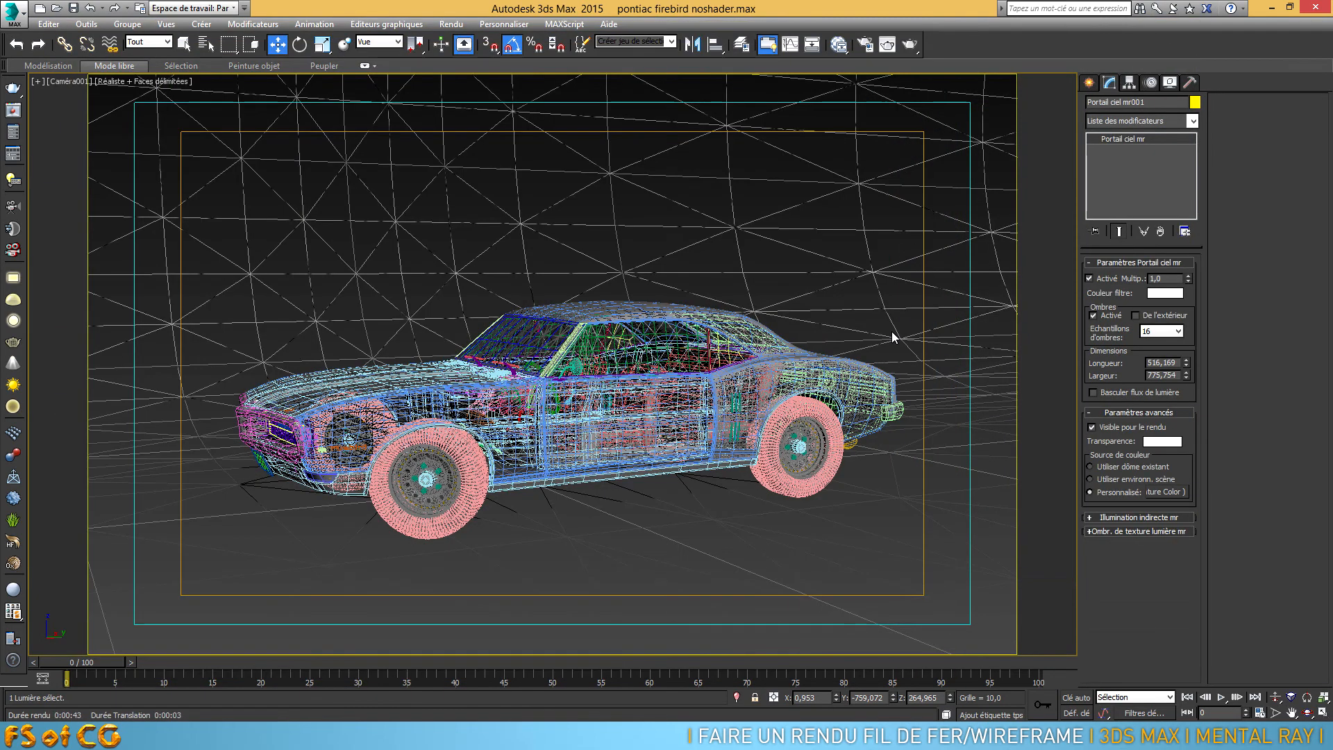
# Add a Composé material with its Standard base material to the graph and arrange the nodes below Material #57.
pyautogui.press('m')
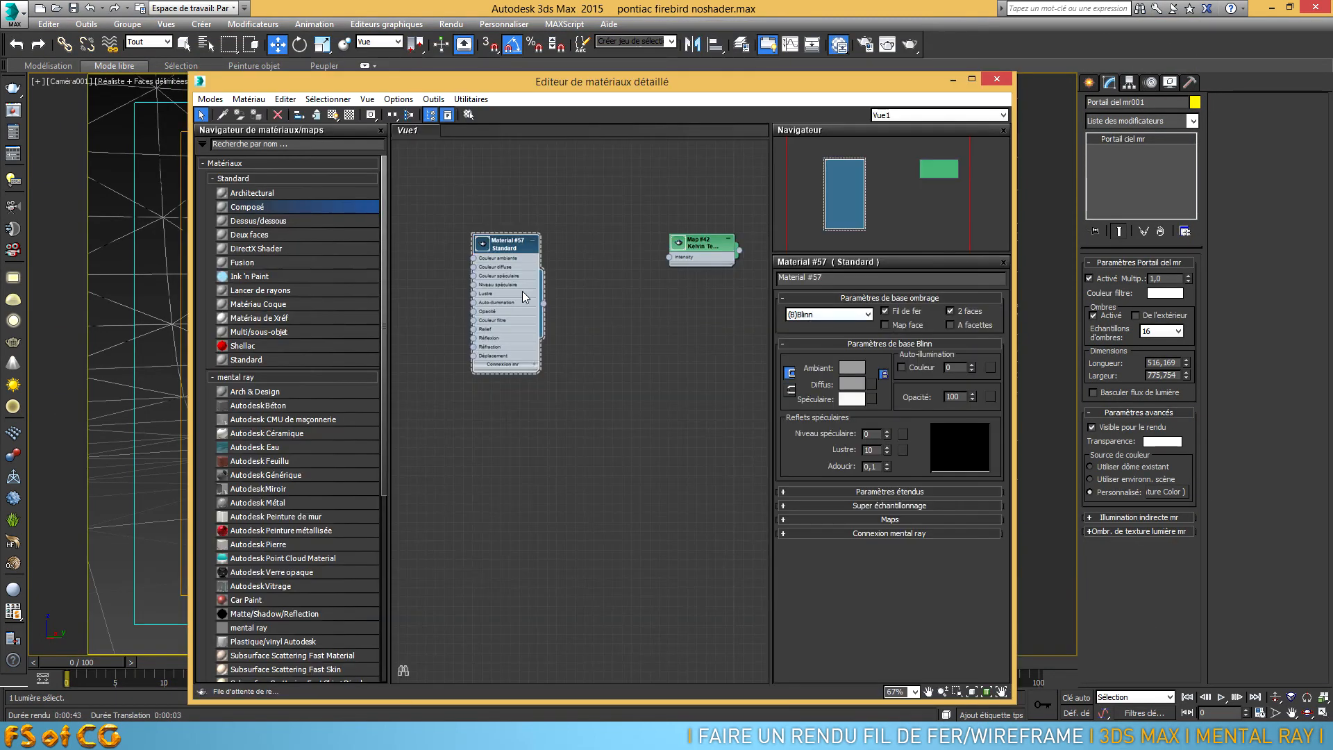
pyautogui.moveTo(515, 243); pyautogui.dragTo(524, 252)
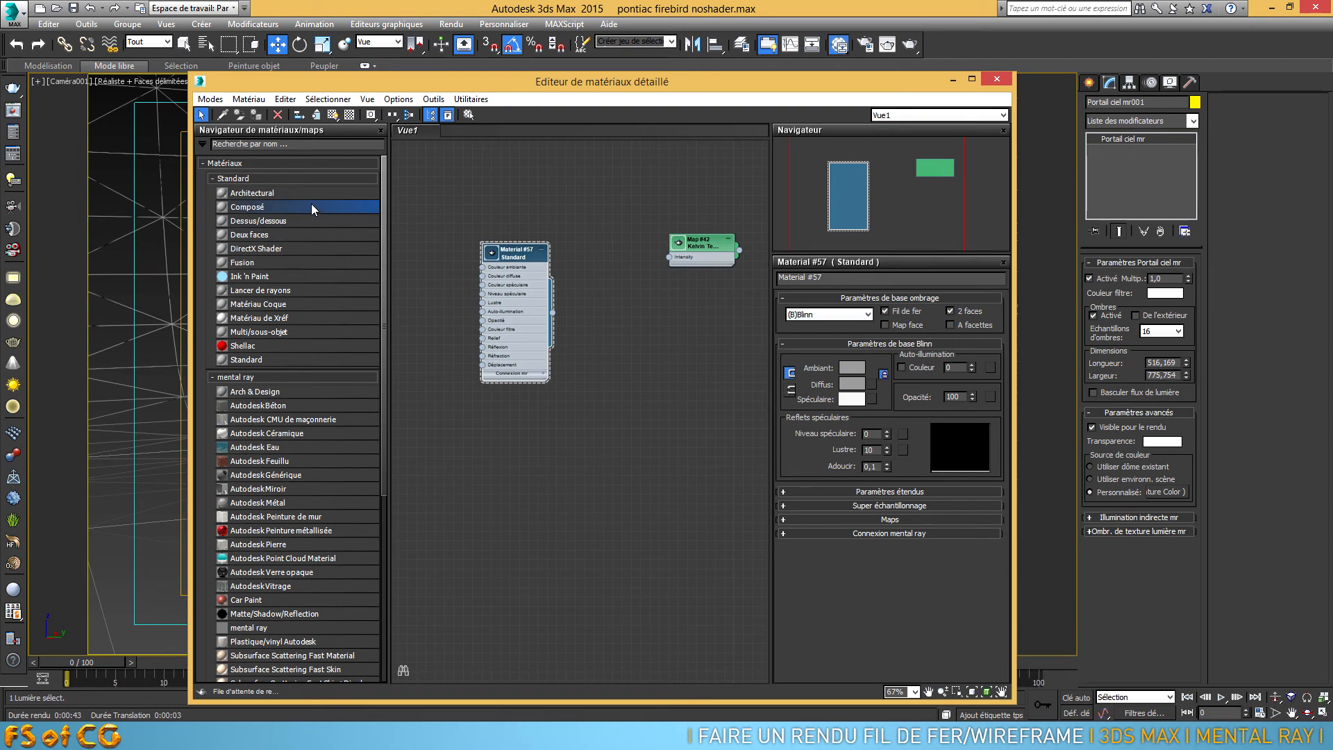
pyautogui.moveTo(633, 355); pyautogui.dragTo(660, 397)
pyautogui.moveTo(528, 307); pyautogui.dragTo(495, 440)
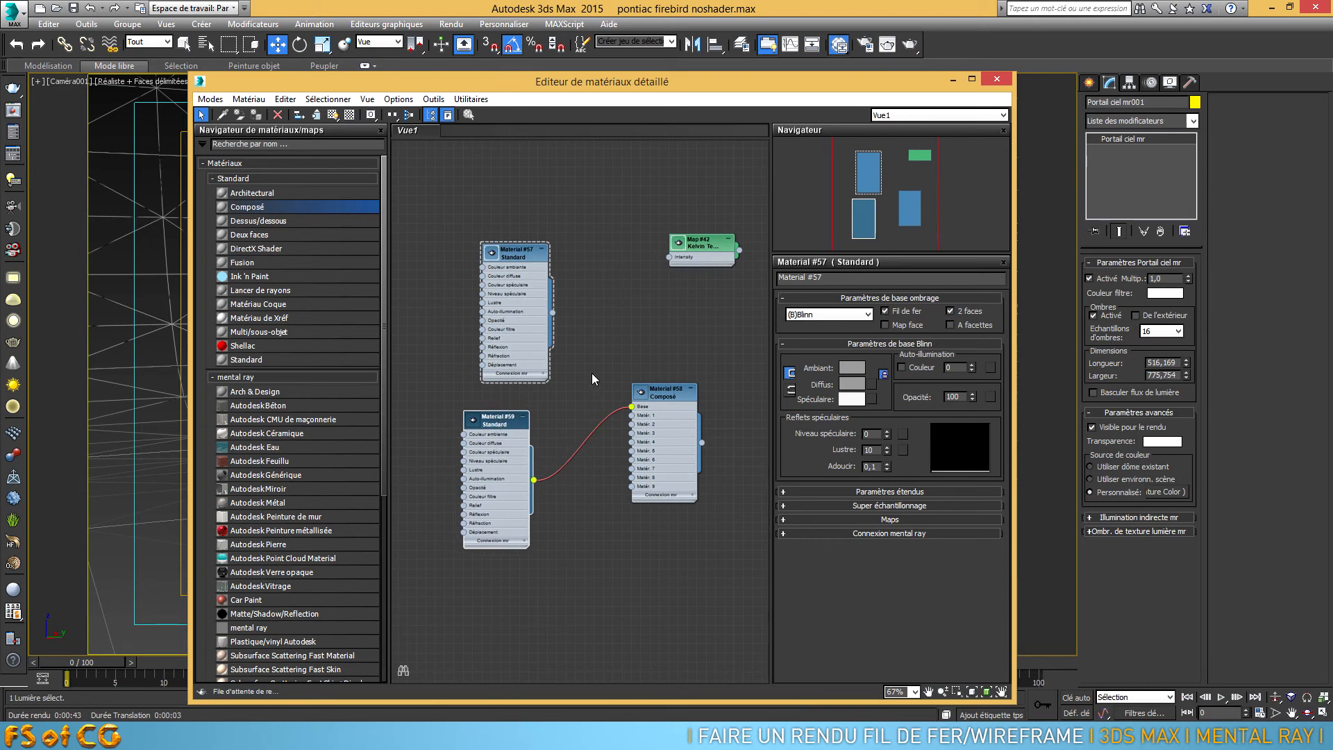
# Connect Material #57 to the Base input of the Composé material, delete the unused Standard Material #59, and move the Composé node up.
pyautogui.moveTo(554, 315); pyautogui.dragTo(633, 408)
pyautogui.doubleClick(498, 425)
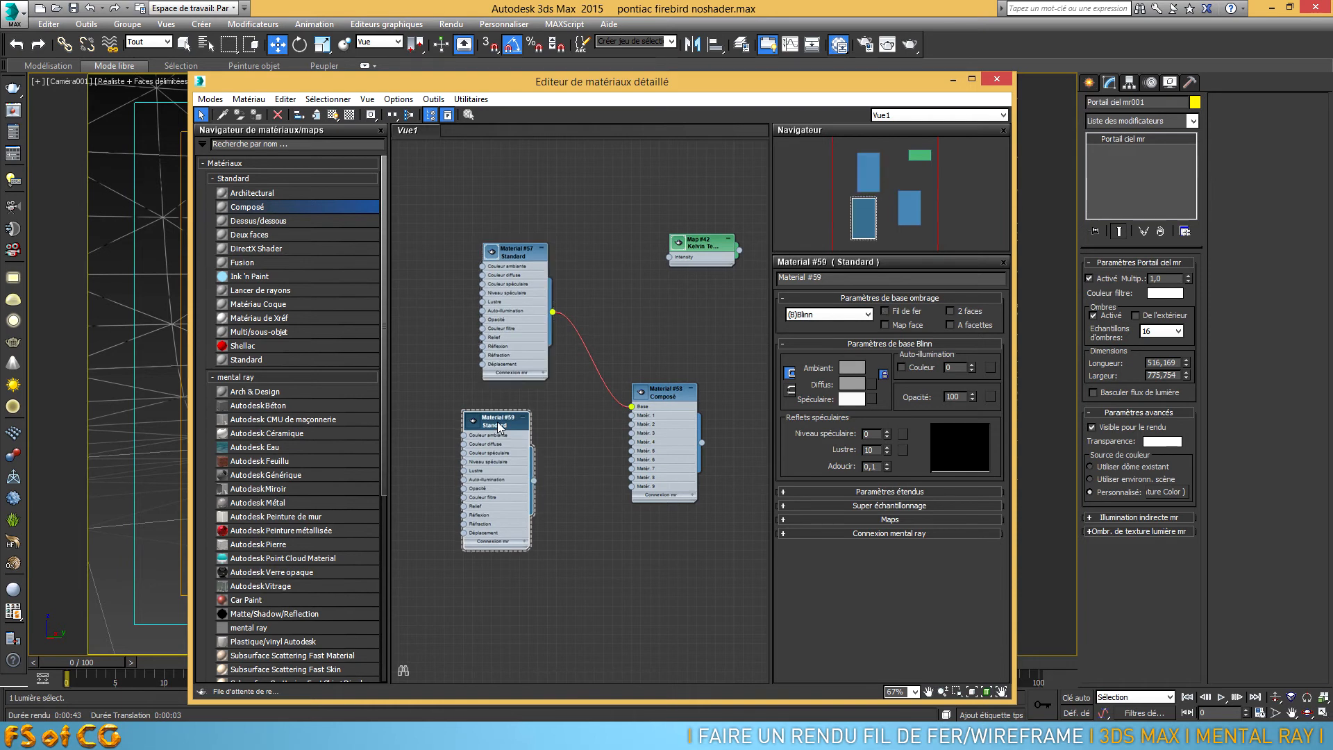
pyautogui.press('Delete')
pyautogui.moveTo(676, 394); pyautogui.dragTo(676, 337)
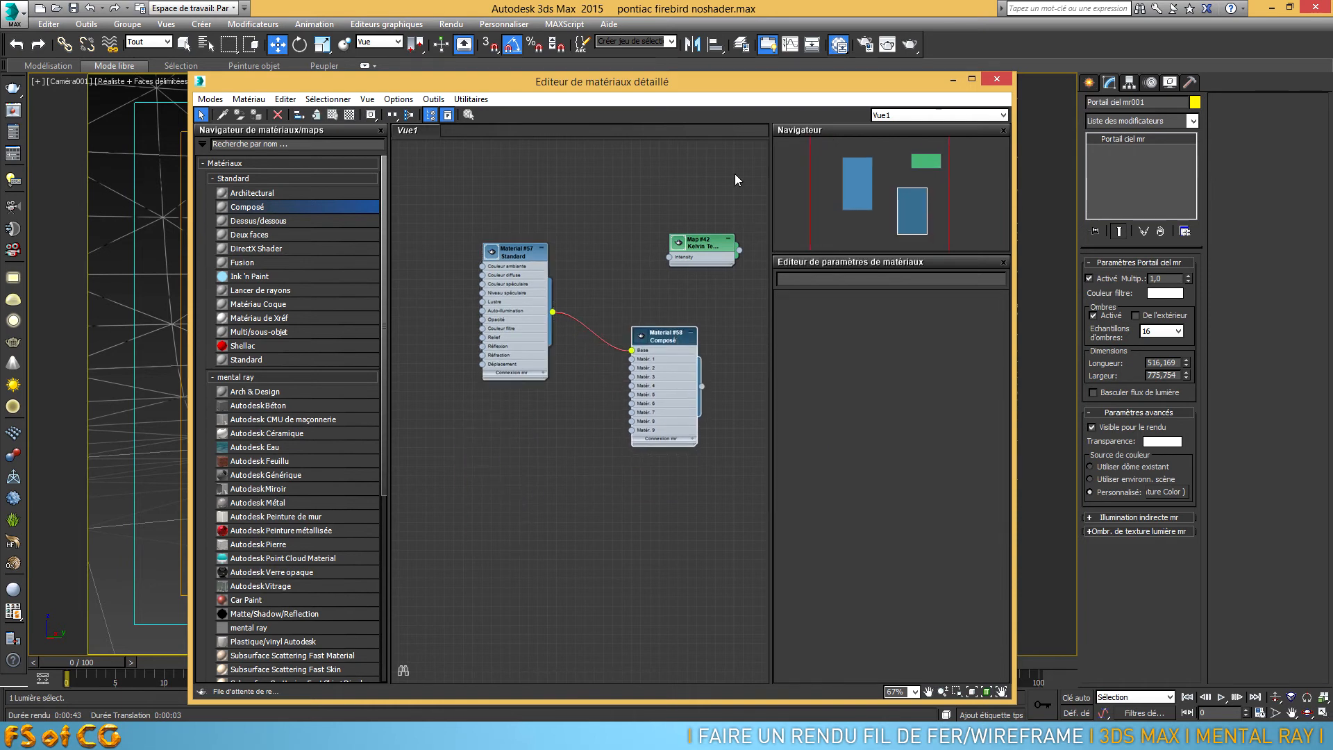
# Select all objects in the scene and assign the Composé Material #58 to them.
pyautogui.moveTo(773, 85); pyautogui.dragTo(751, 458)
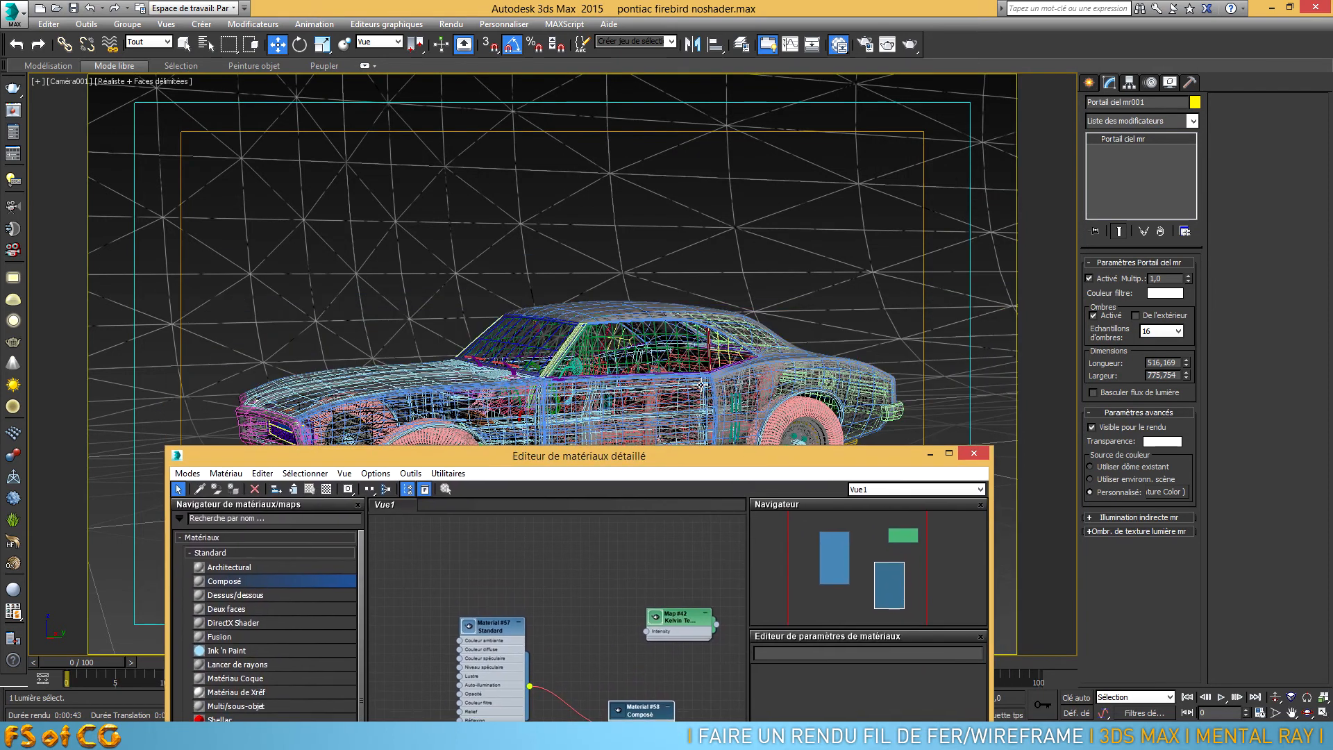
pyautogui.click(544, 194)
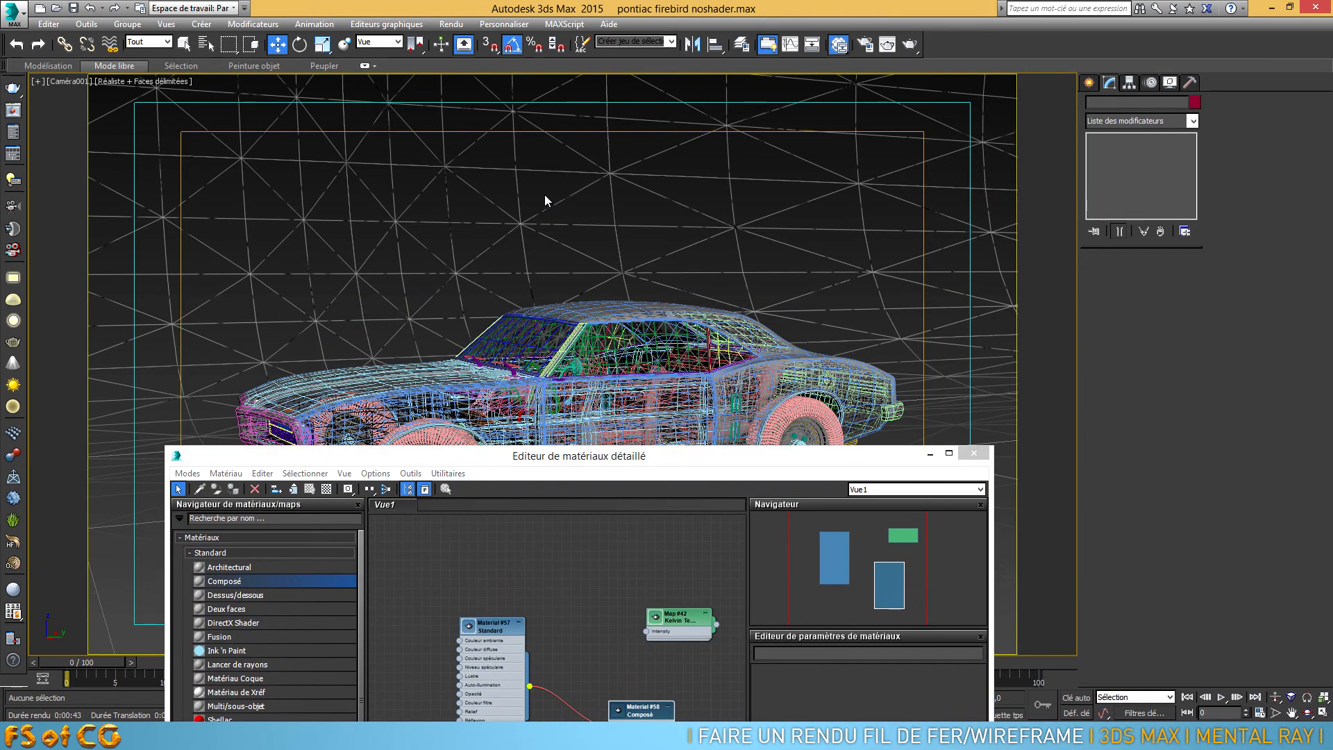
pyautogui.hotkey('ctrl', 'a')
pyautogui.moveTo(624, 451); pyautogui.dragTo(646, 96)
pyautogui.moveTo(676, 363); pyautogui.dragTo(688, 331)
pyautogui.doubleClick(688, 331)
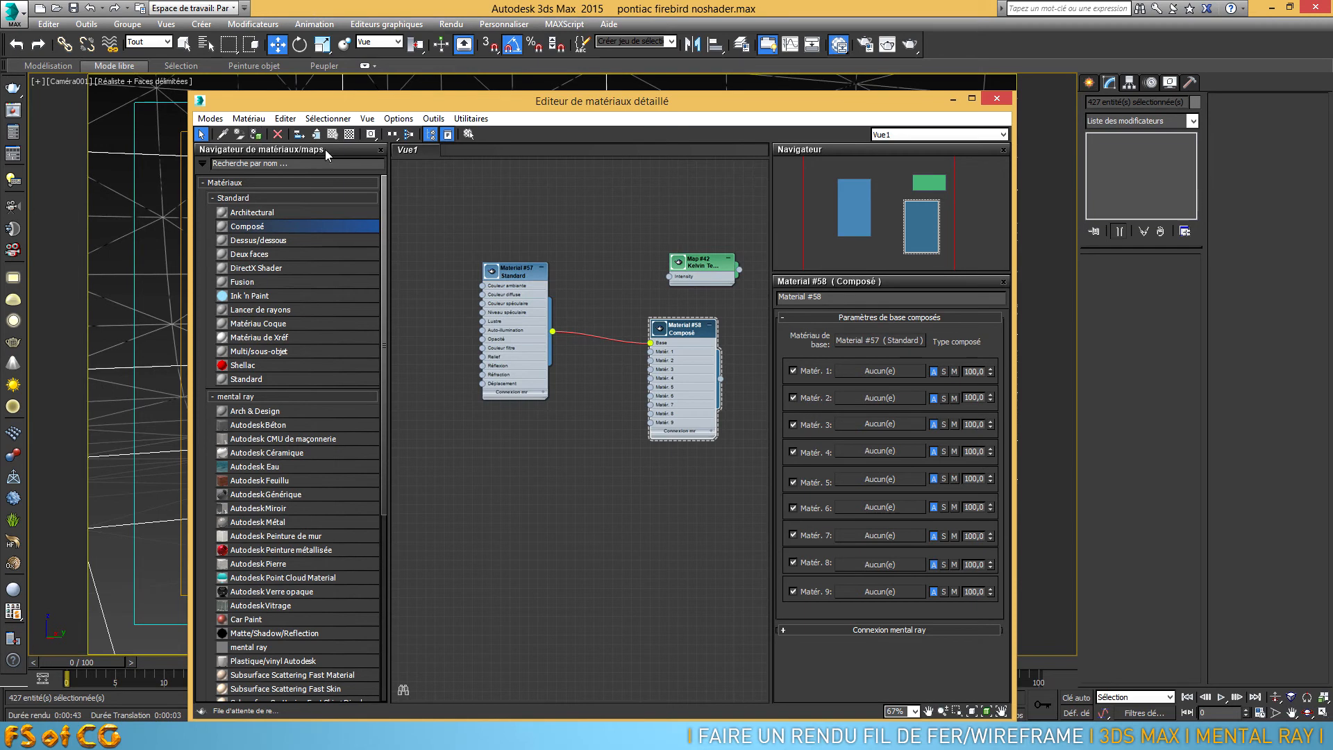
# Turn off the wireframe option (Fil de fer) for Material #57, keeping 2 faces enabled.
pyautogui.moveTo(517, 271); pyautogui.dragTo(508, 289)
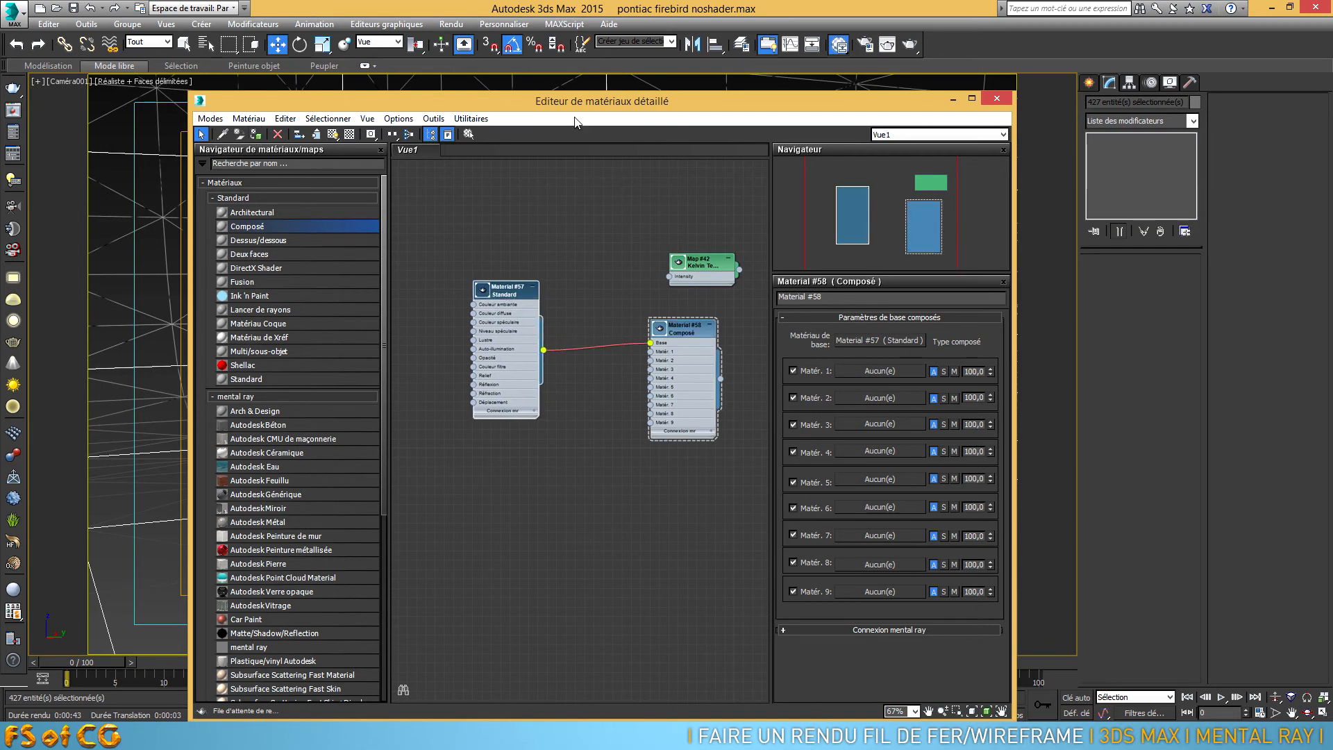
pyautogui.moveTo(560, 102); pyautogui.dragTo(532, 235)
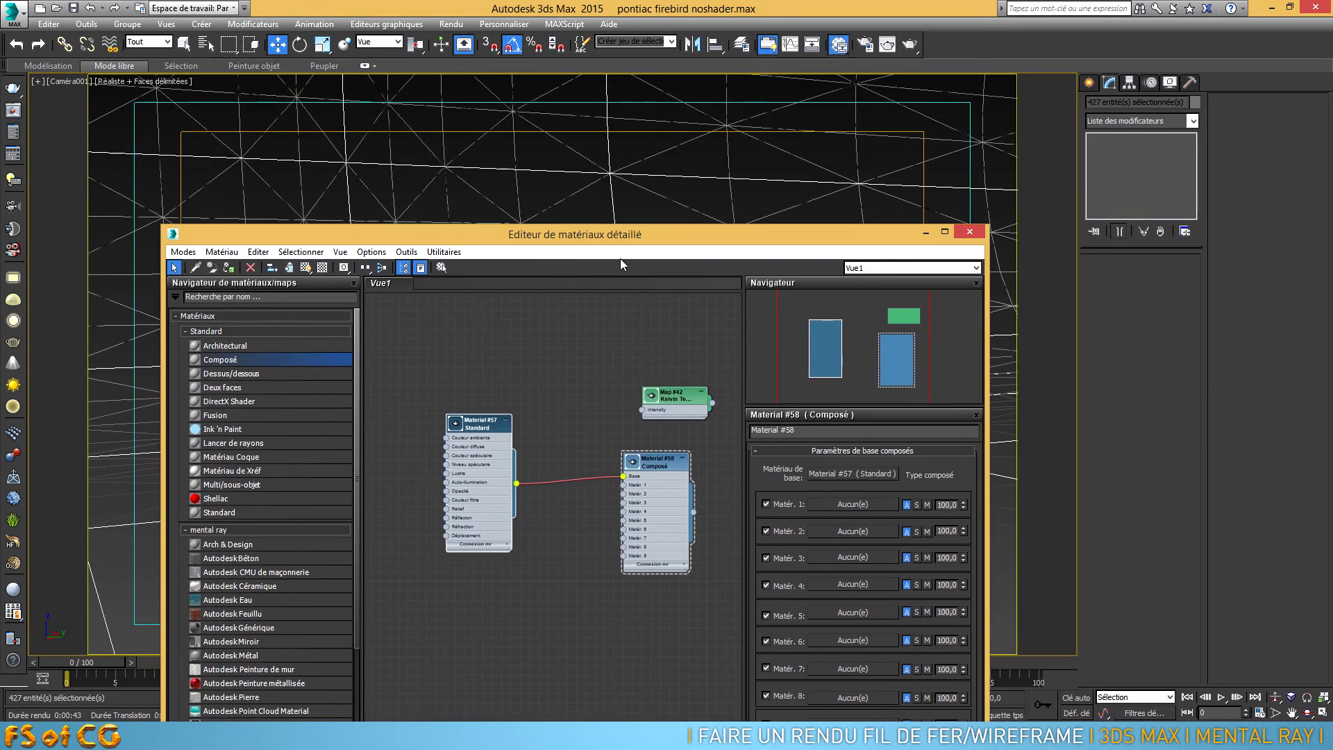
pyautogui.doubleClick(489, 422)
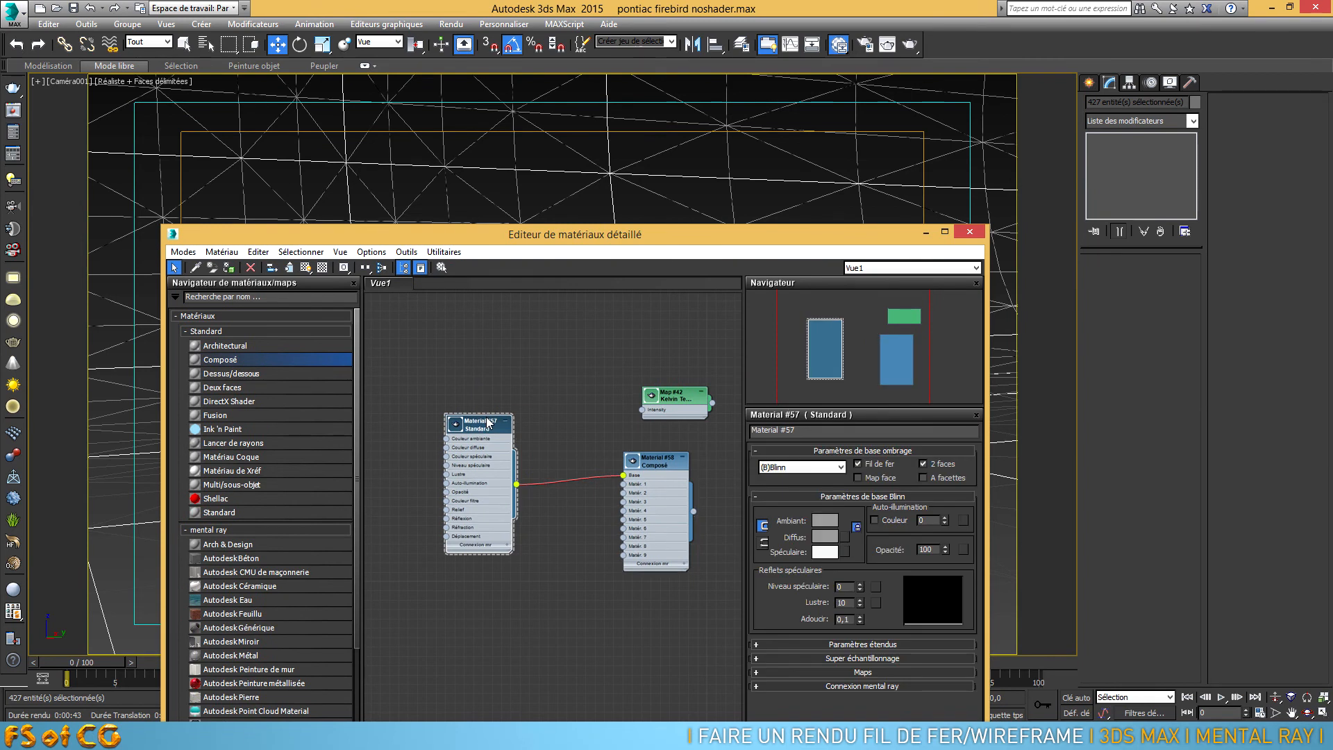
pyautogui.click(863, 465)
pyautogui.moveTo(744, 237); pyautogui.dragTo(764, 582)
# Run a test render of the car through Caméra001, then cancel it and close the render window.
pyautogui.click(910, 44)
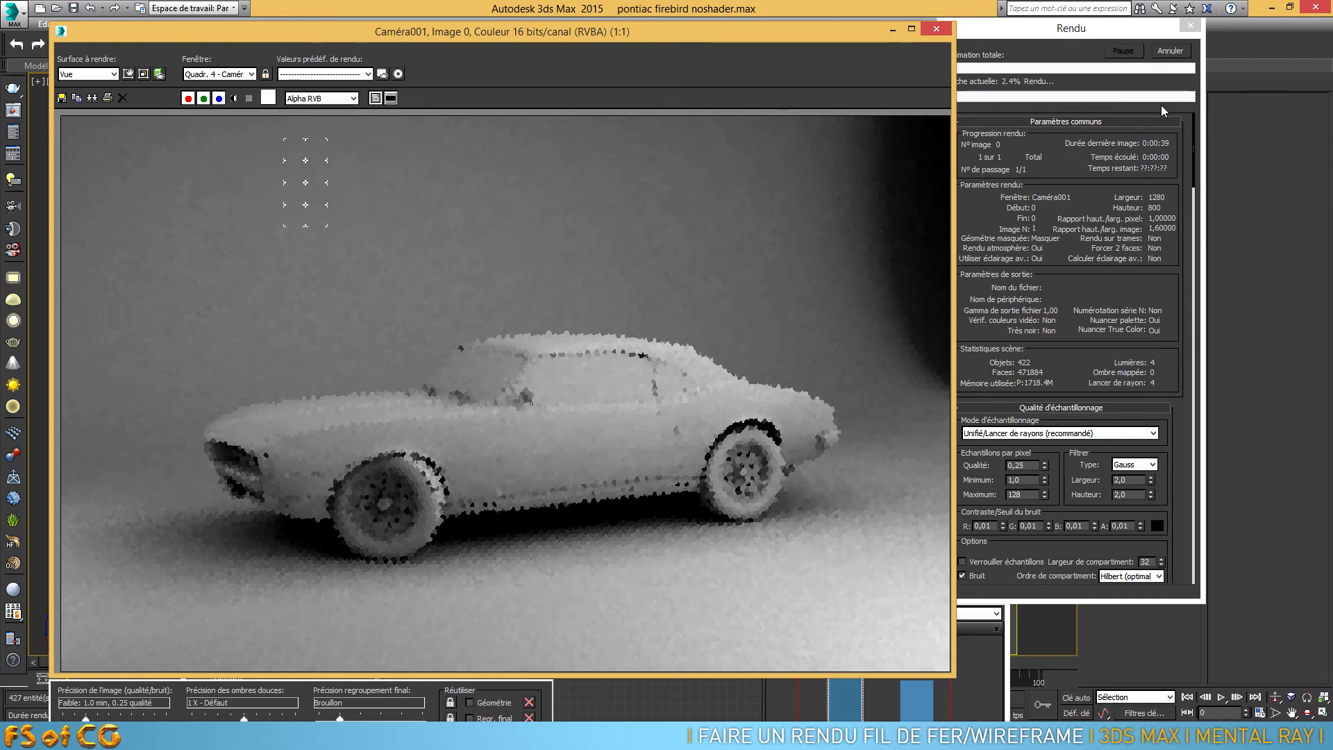
pyautogui.click(1170, 51)
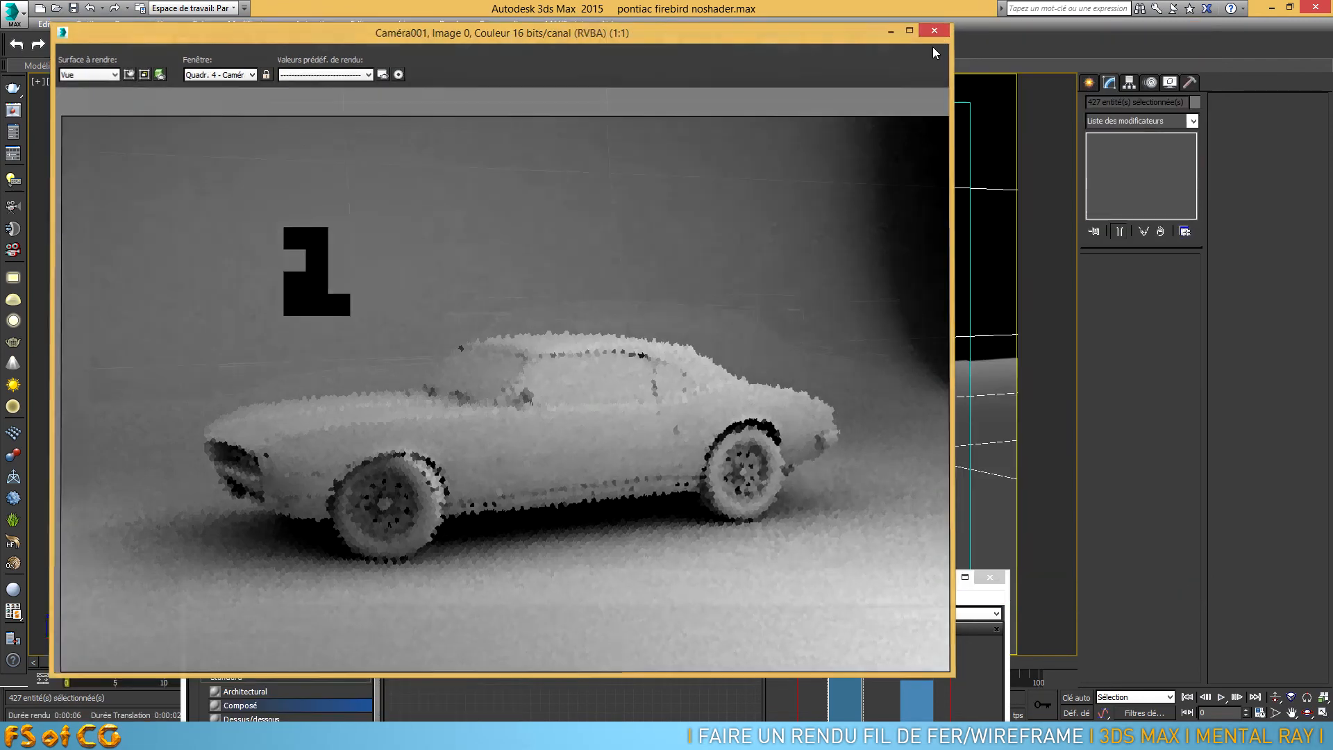
pyautogui.click(937, 29)
# Duplicate Material #57 below the original in the graph and rename the copy wireframe.
pyautogui.moveTo(819, 582); pyautogui.dragTo(920, 111)
pyautogui.moveTo(780, 338); pyautogui.dragTo(782, 414)
pyautogui.moveTo(599, 301); pyautogui.dragTo(619, 442)
pyautogui.doubleClick(618, 442)
pyautogui.click(902, 301)
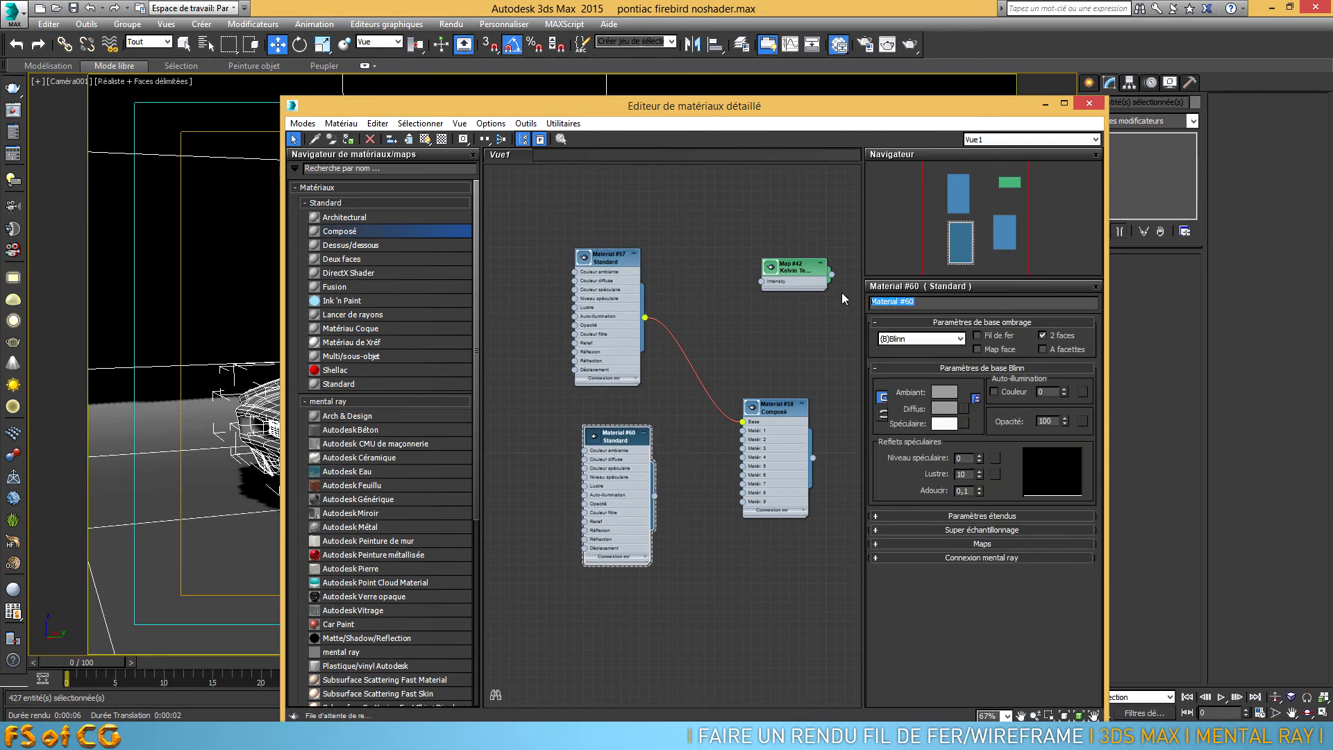
pyautogui.write('wireframe')
pyautogui.press('Return')
# Set the wireframe material's diffuse colour to black and turn on its Fil de fer option.
pyautogui.click(626, 438)
pyautogui.click(944, 408)
pyautogui.moveTo(392, 170); pyautogui.dragTo(396, 96)
pyautogui.click(505, 209)
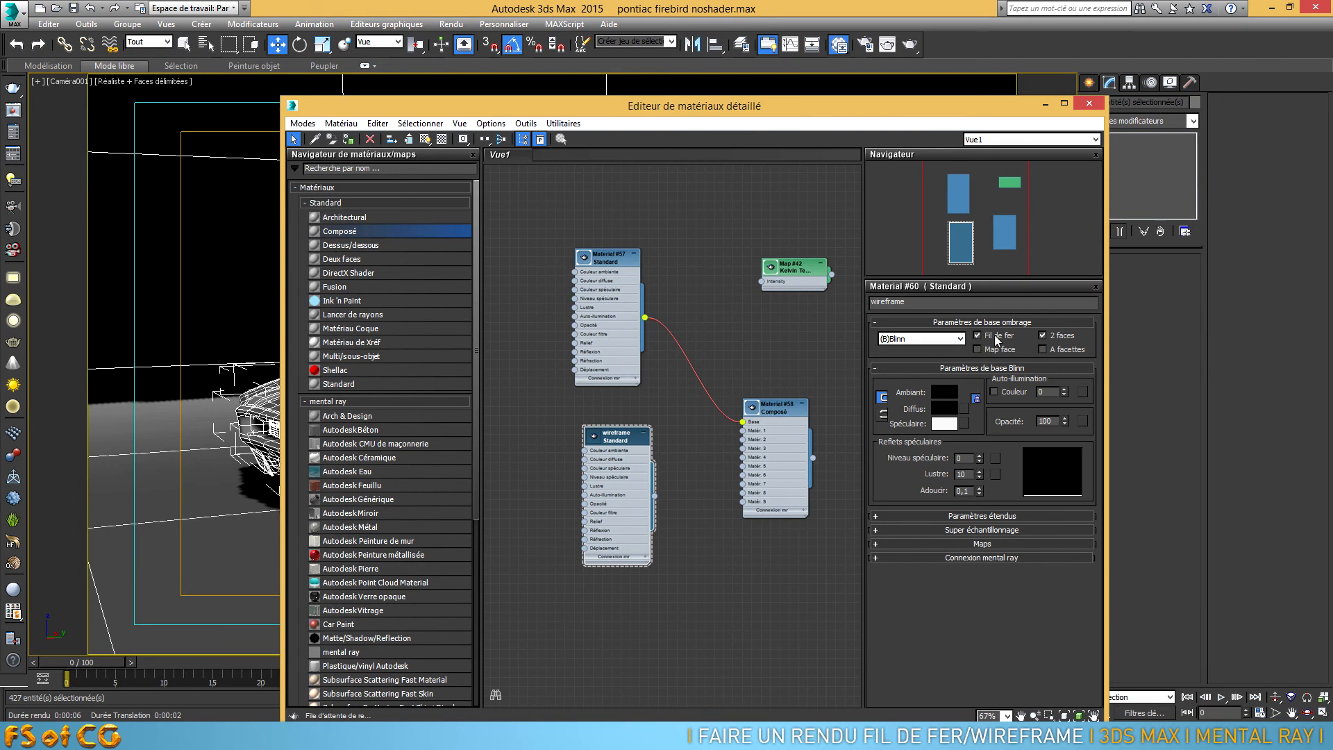
# Connect the wireframe material to the Matér. 1 input of the Composé material and display the Composé parameters.
pyautogui.moveTo(611, 439); pyautogui.dragTo(627, 411)
pyautogui.moveTo(645, 469); pyautogui.dragTo(743, 430)
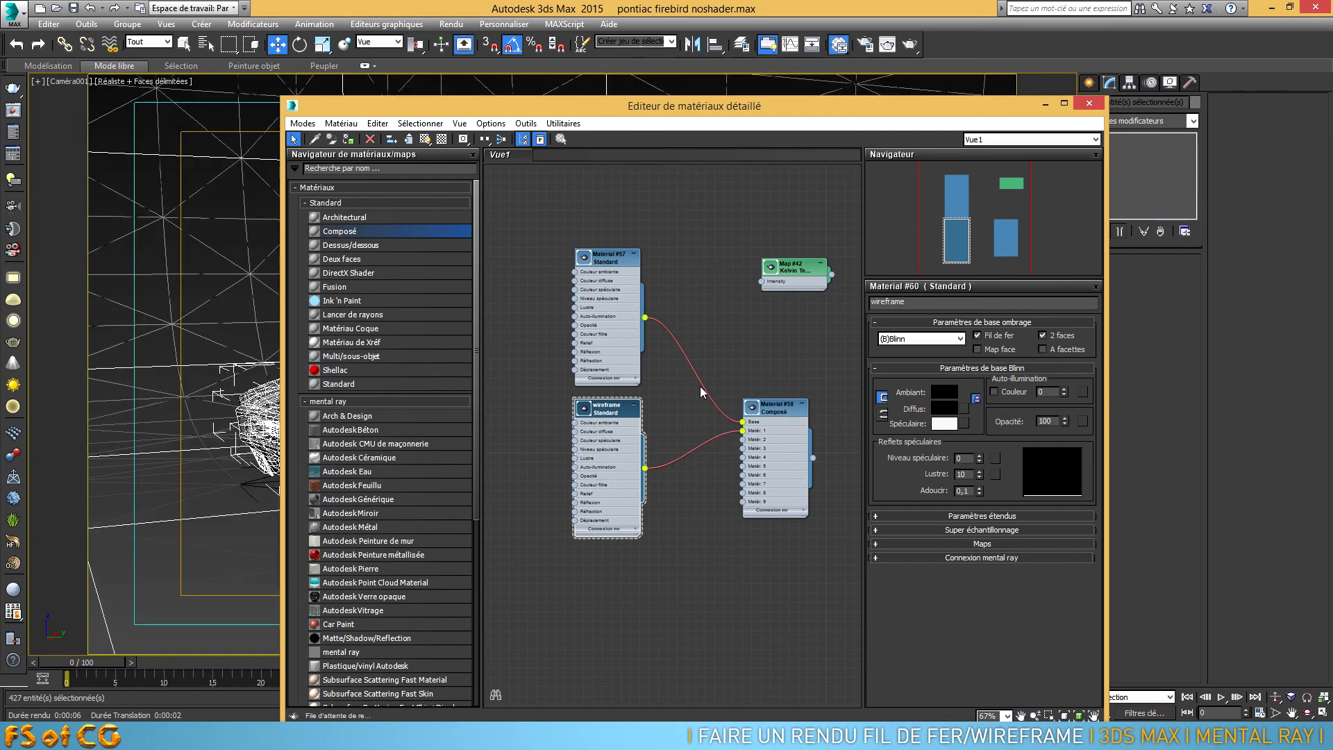
pyautogui.doubleClick(768, 407)
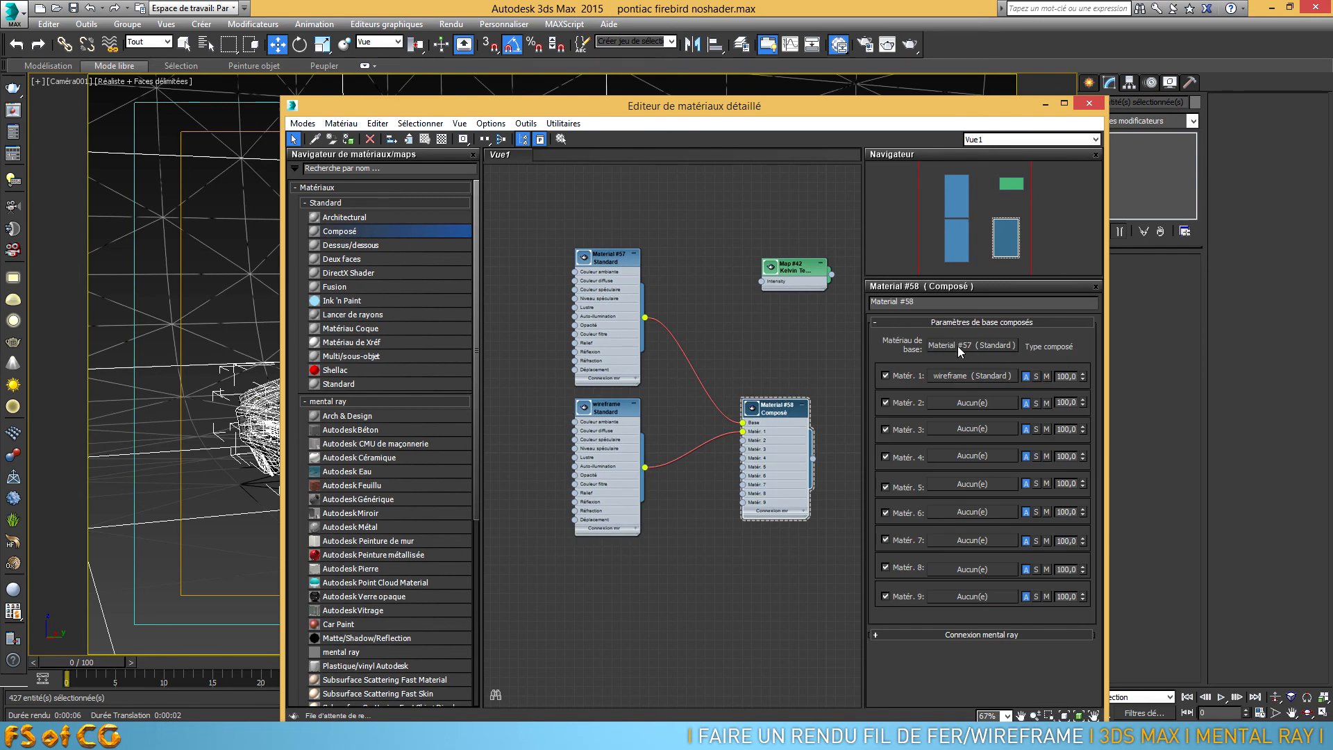
# Close the material editor, render the car with its composite wireframe through Caméra001, and close the render window.
pyautogui.click(1089, 103)
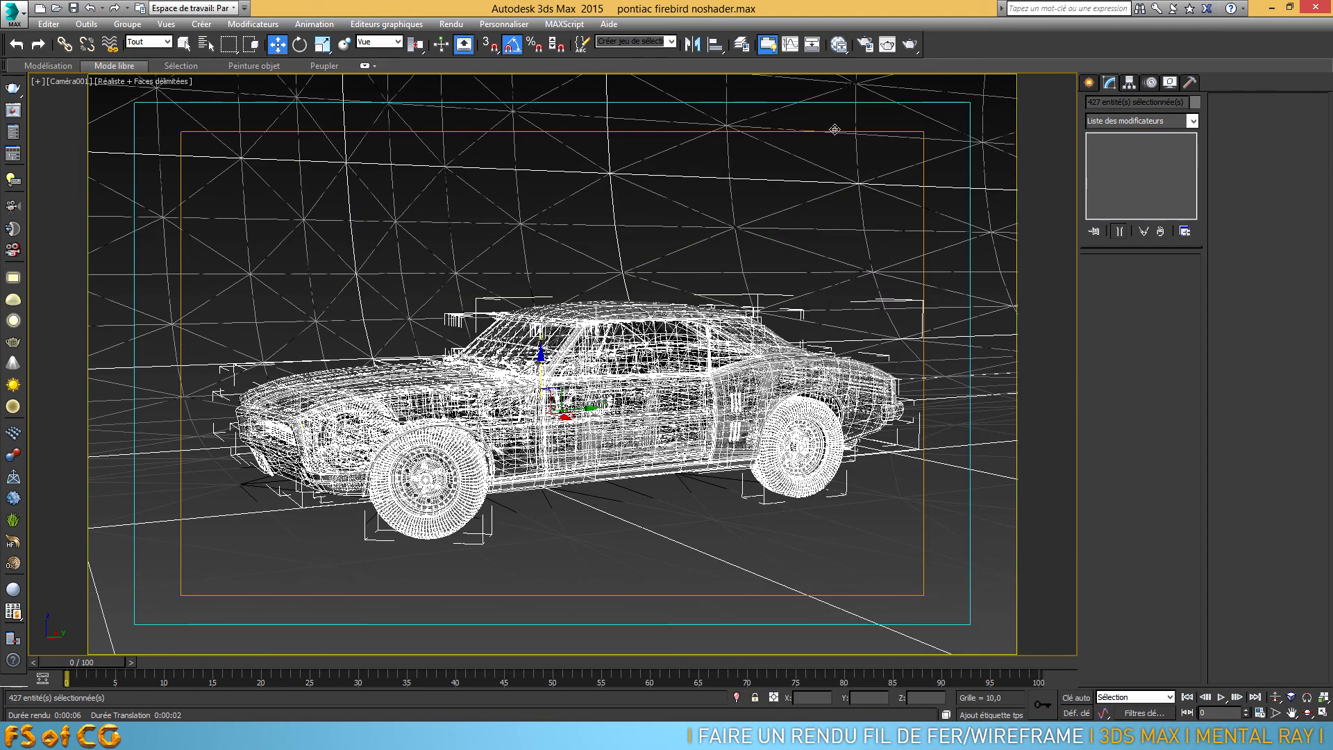
pyautogui.click(909, 44)
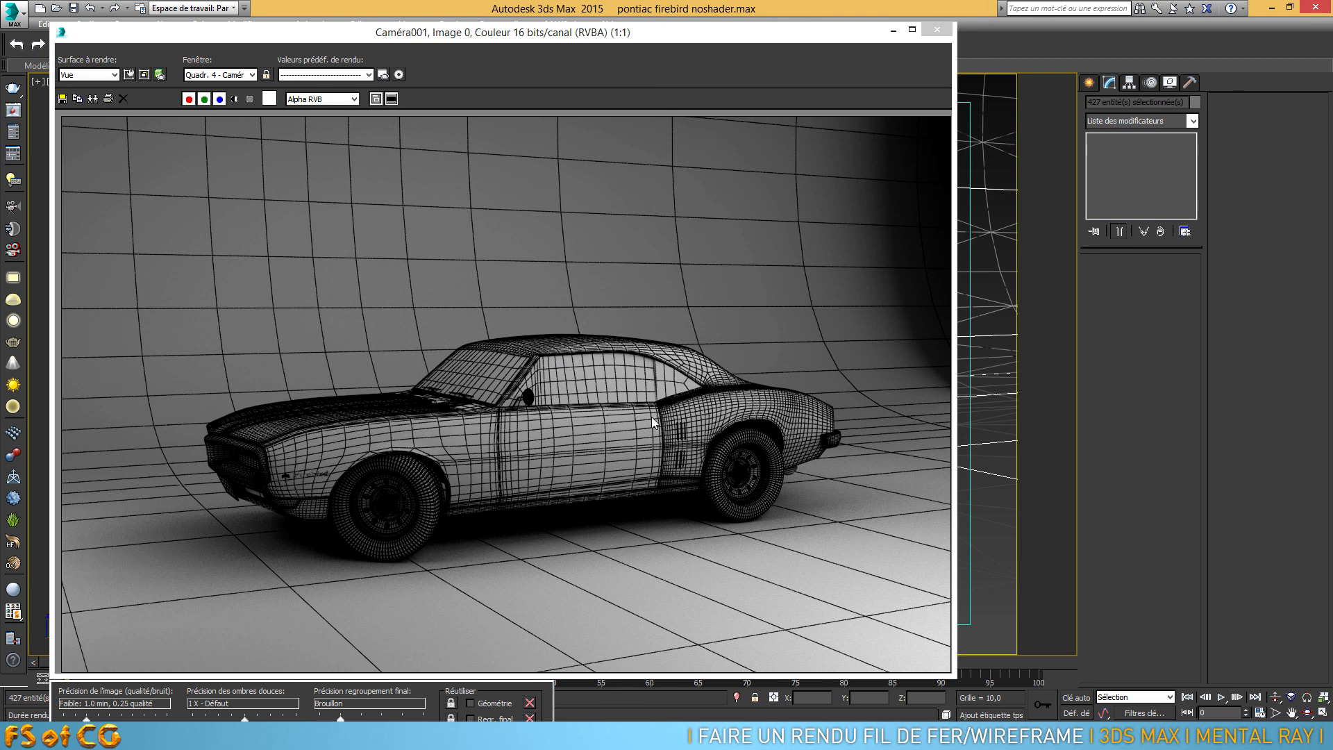
pyautogui.click(937, 30)
# Examine the smoothing modifiers applied to the rear body, the door and fender section, and the front tyre.
pyautogui.click(812, 370)
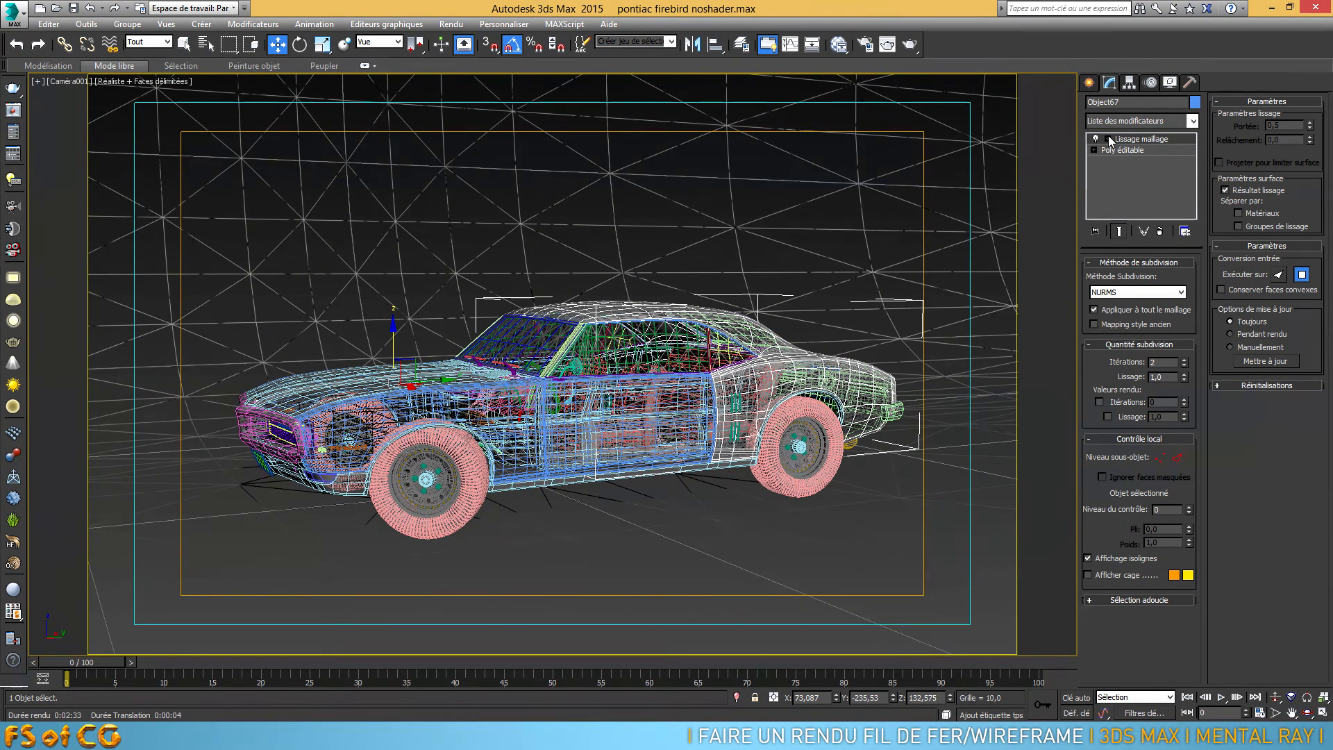
pyautogui.click(566, 436)
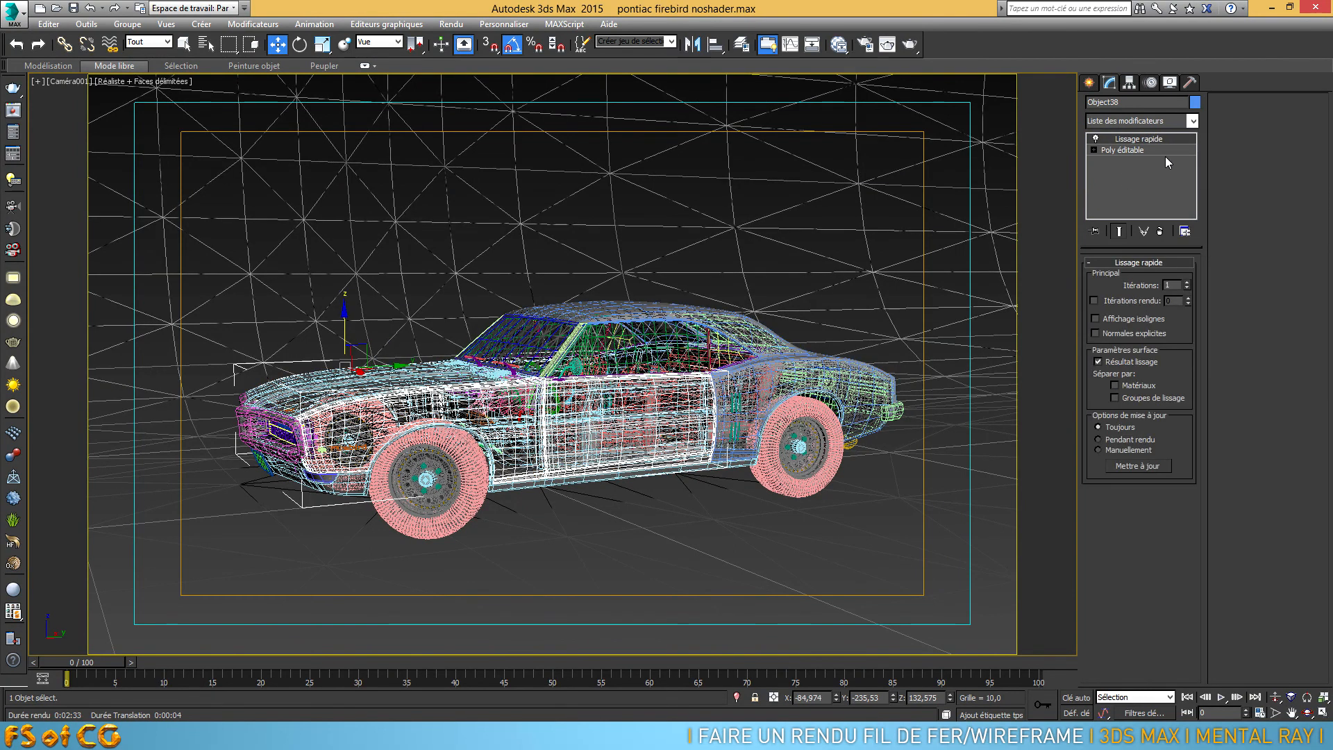
pyautogui.click(814, 362)
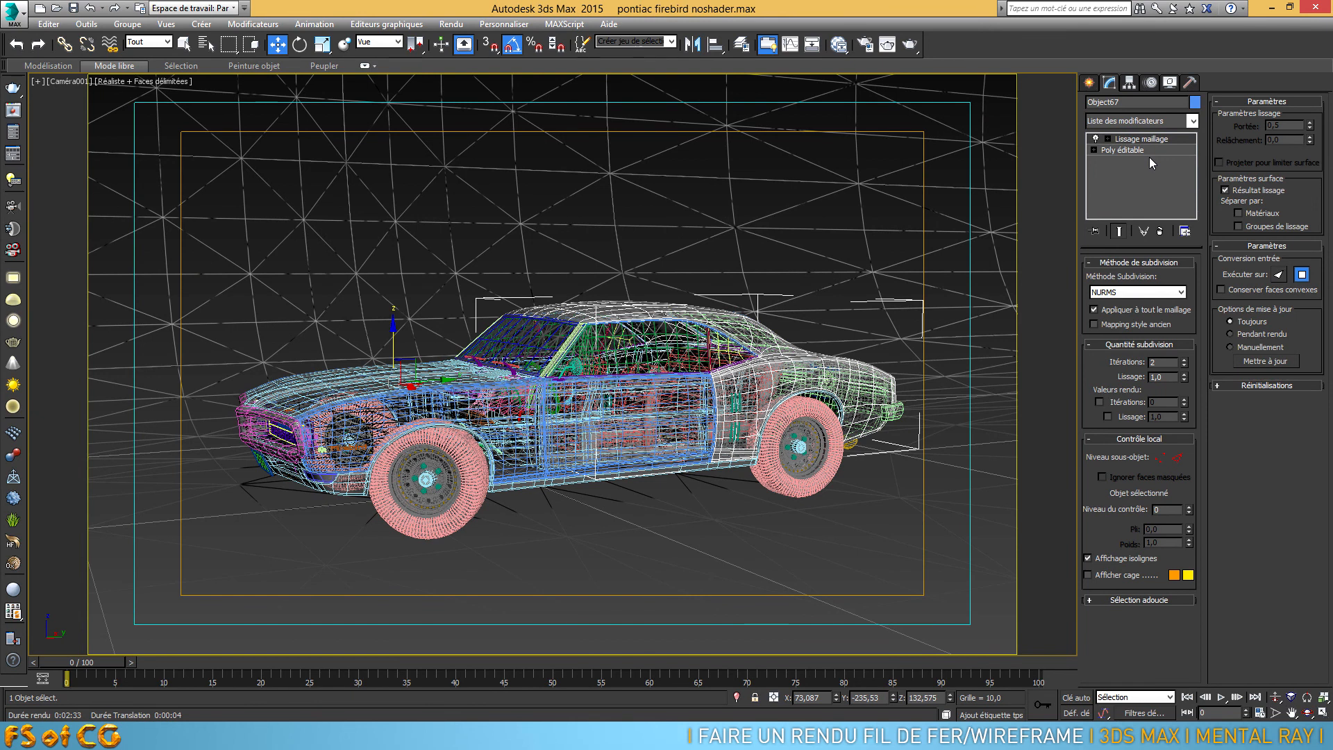
pyautogui.click(472, 482)
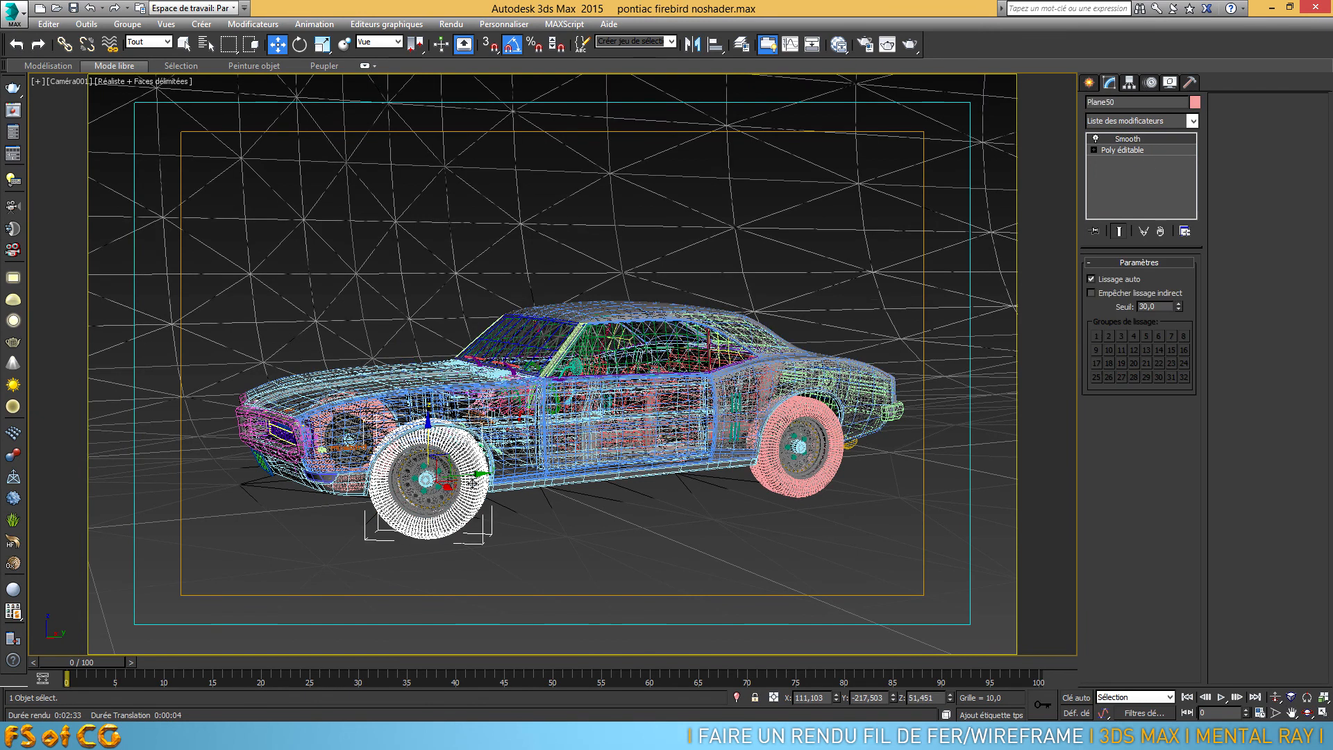